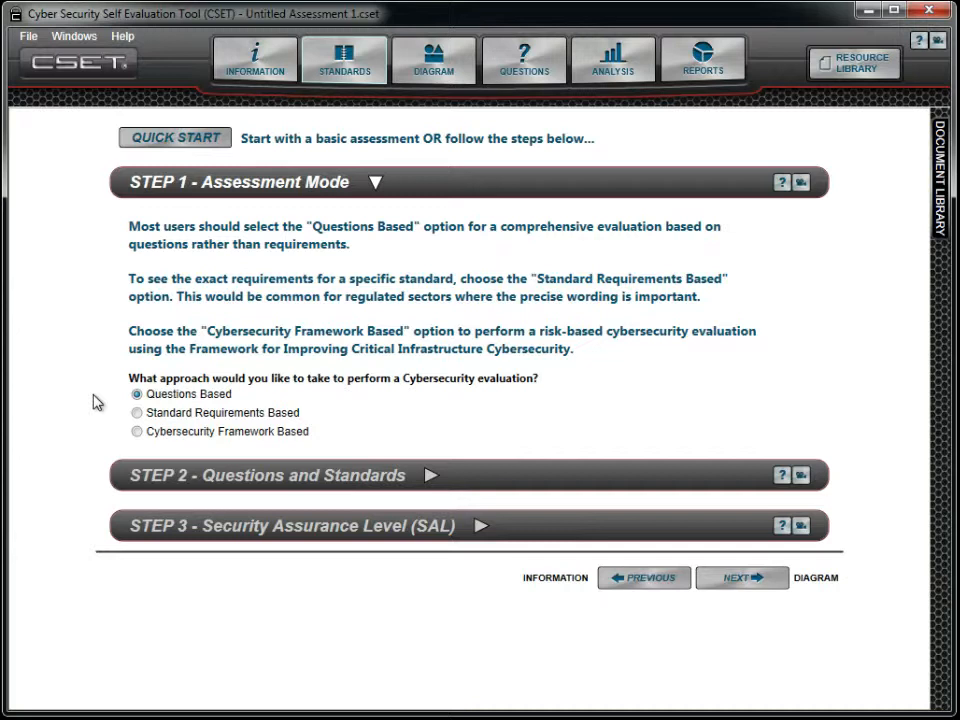
Try the Standard Requirements Based and Cybersecurity Framework Based assessment modes, and return to Questions Based
{"action": "left_click", "coordinate": [135, 413]}
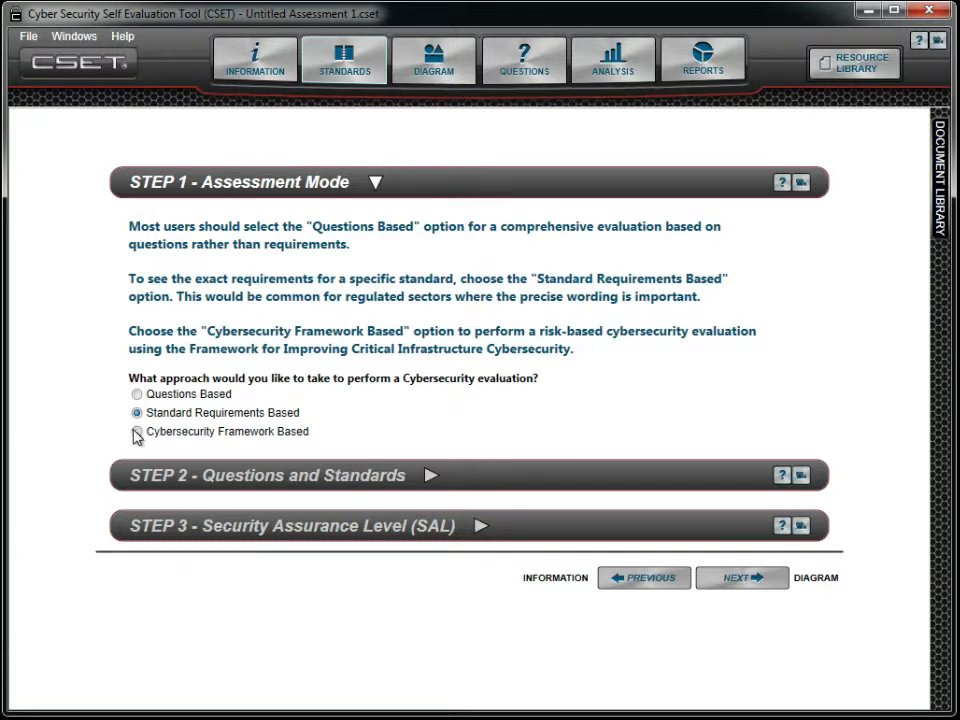
{"action": "left_click", "coordinate": [130, 432]}
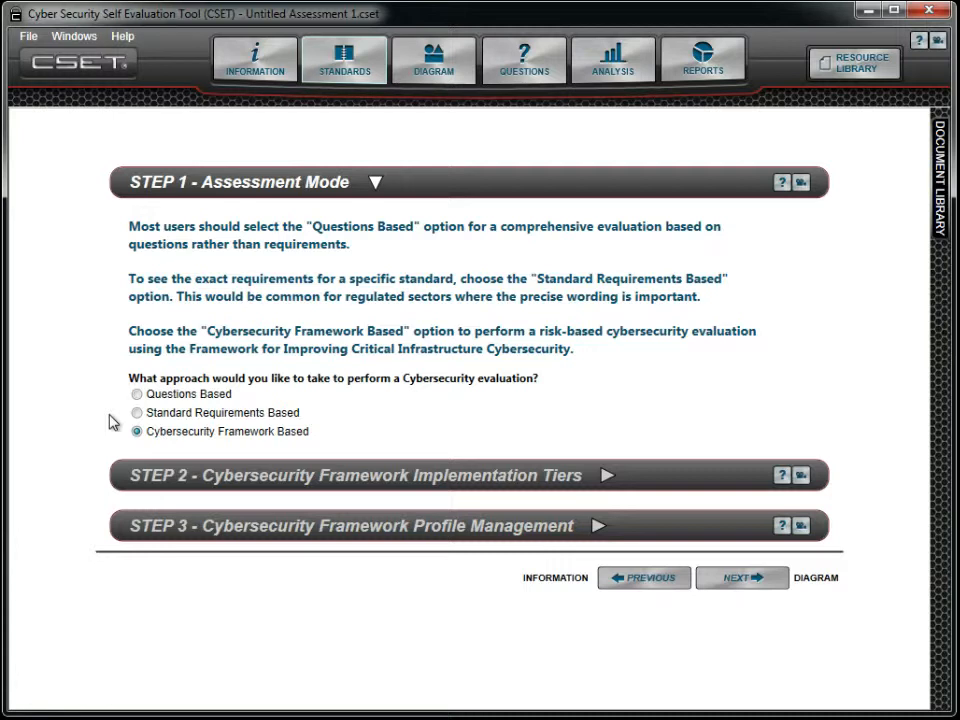
{"action": "left_click", "coordinate": [137, 395]}
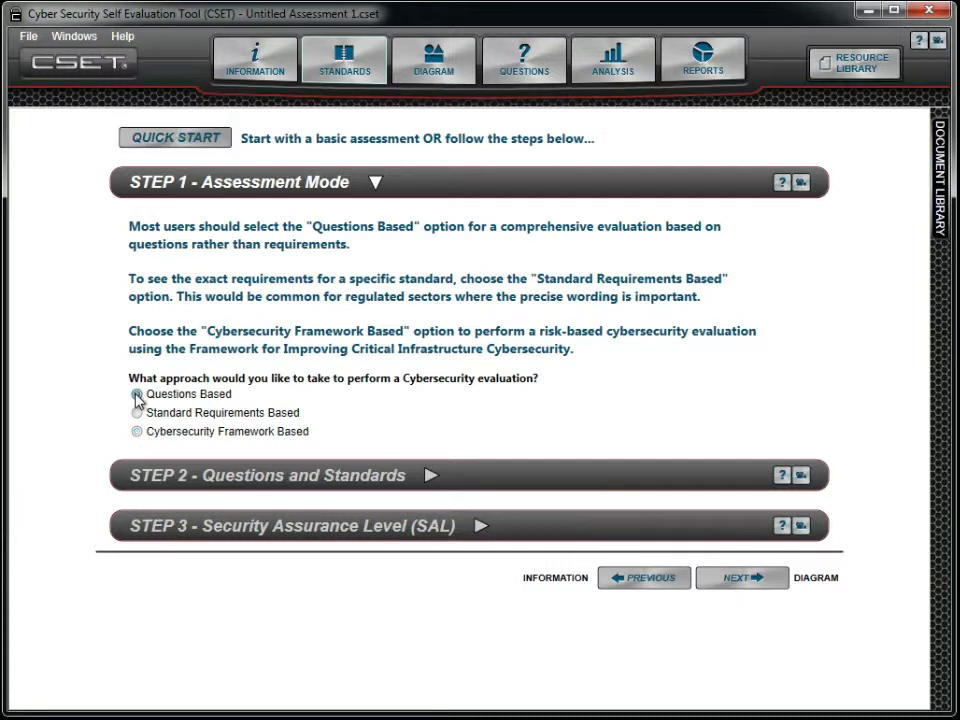
Select Universal Question and NIST Special Publication 800-82 as the assessment's questions and standards
{"action": "left_click", "coordinate": [378, 480]}
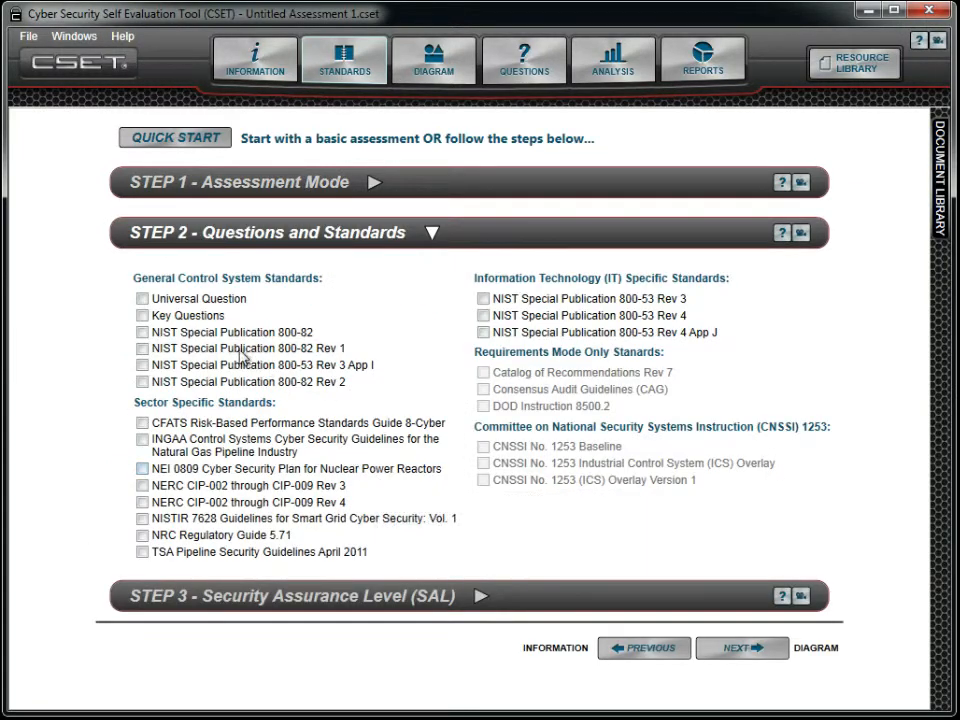
{"action": "left_click", "coordinate": [143, 299]}
{"action": "left_click", "coordinate": [143, 335]}
Review the available Security Assurance Level options without changing the level, and look at the network diagram
{"action": "left_click", "coordinate": [476, 598]}
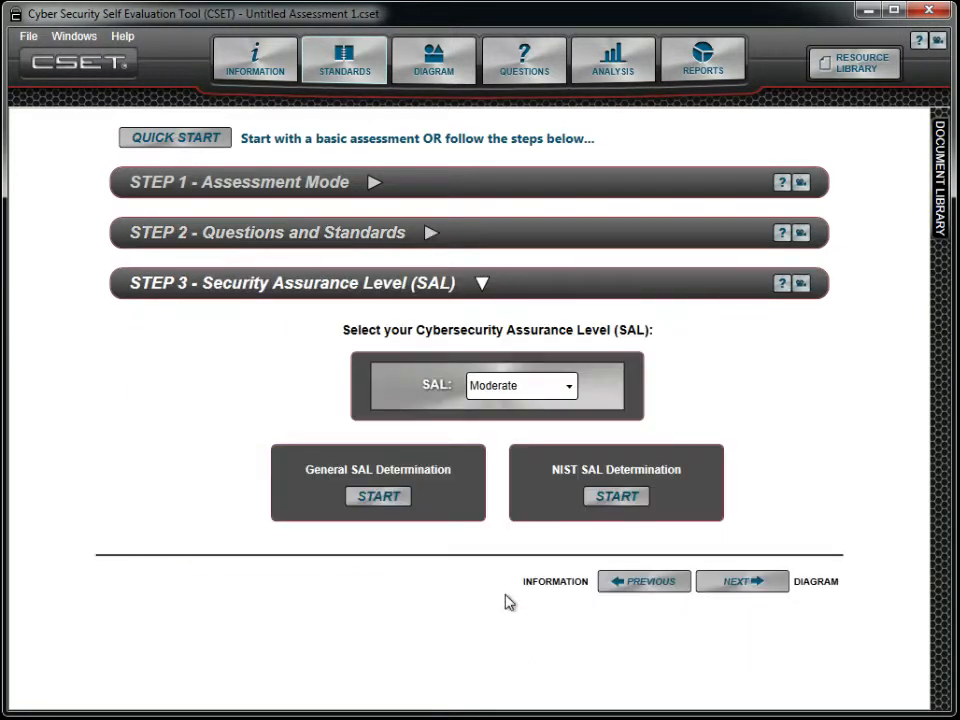
{"action": "left_click", "coordinate": [570, 392]}
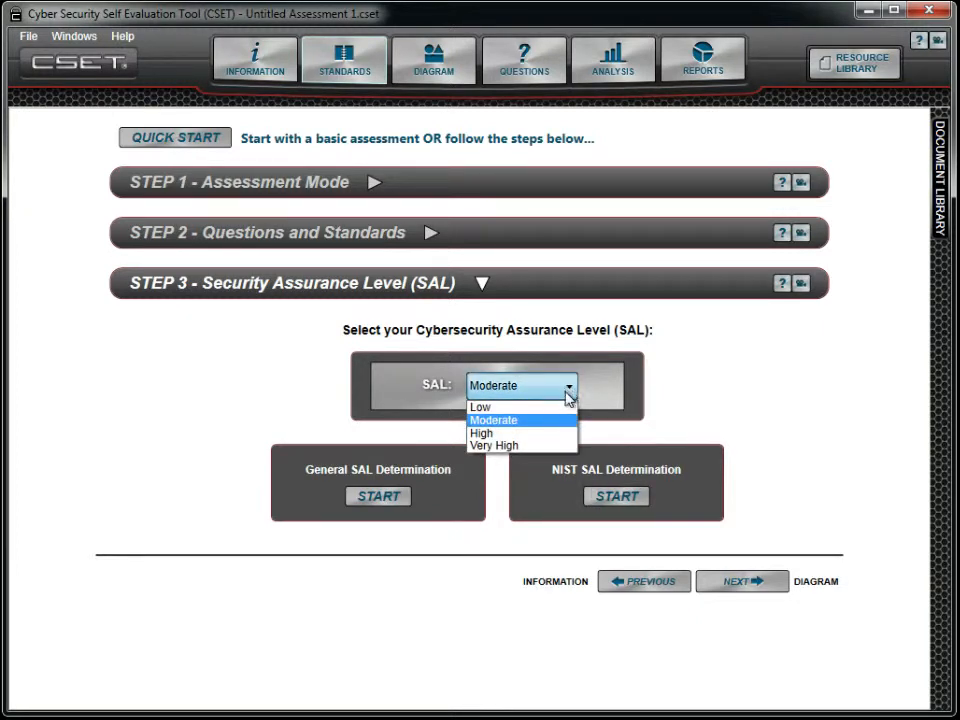
{"action": "left_click", "coordinate": [597, 440]}
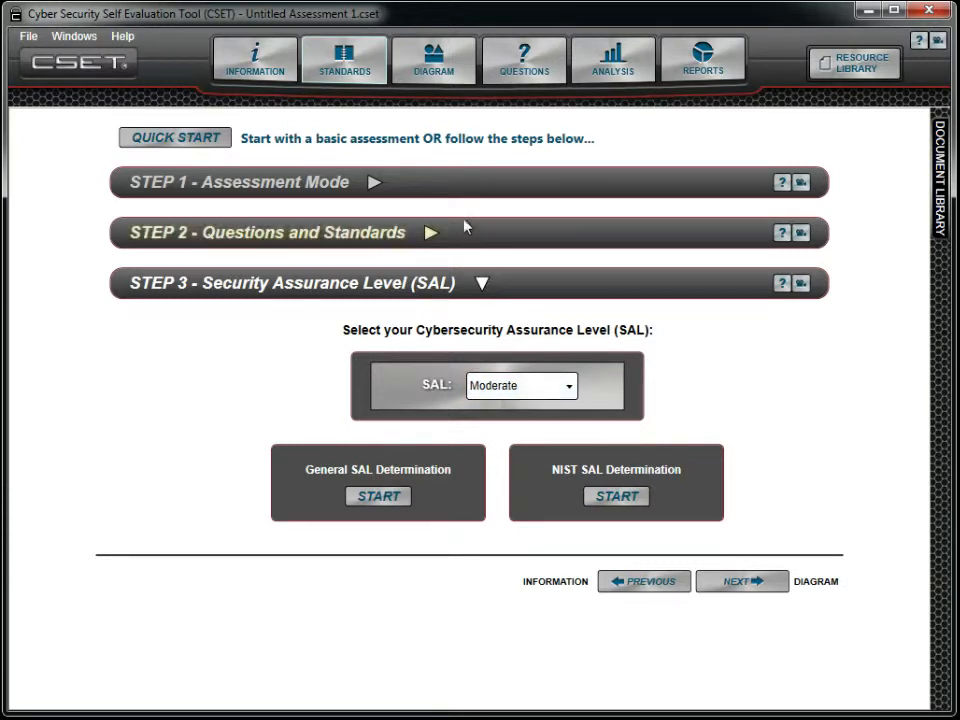
{"action": "left_click", "coordinate": [455, 72]}
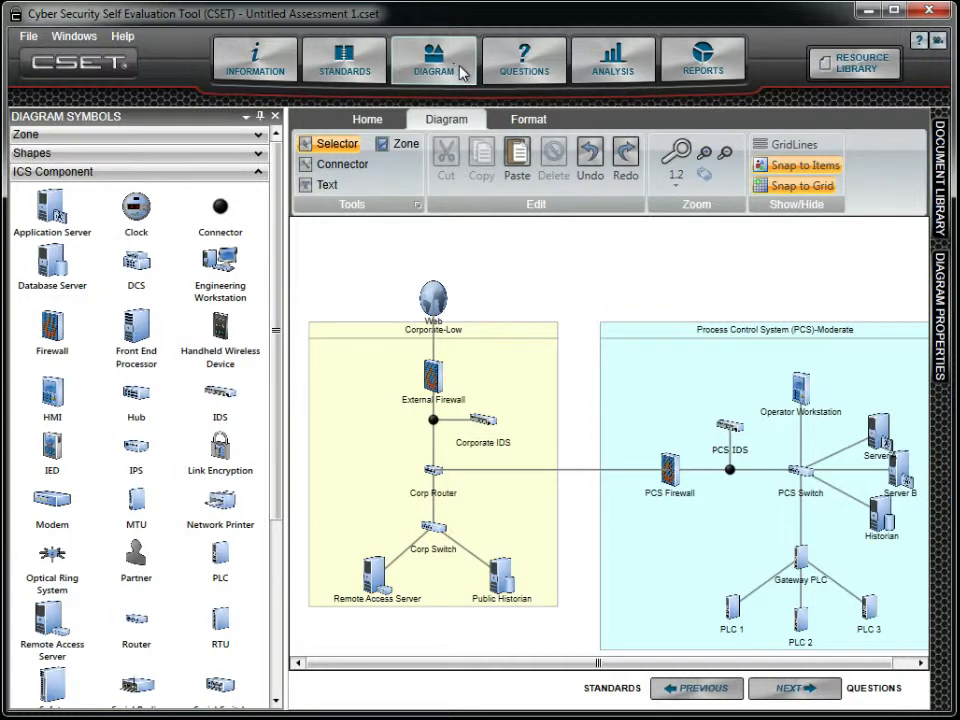
Open the assessment questions with the question categories pinned beside them and the filtering options expanded
{"action": "left_click", "coordinate": [545, 70]}
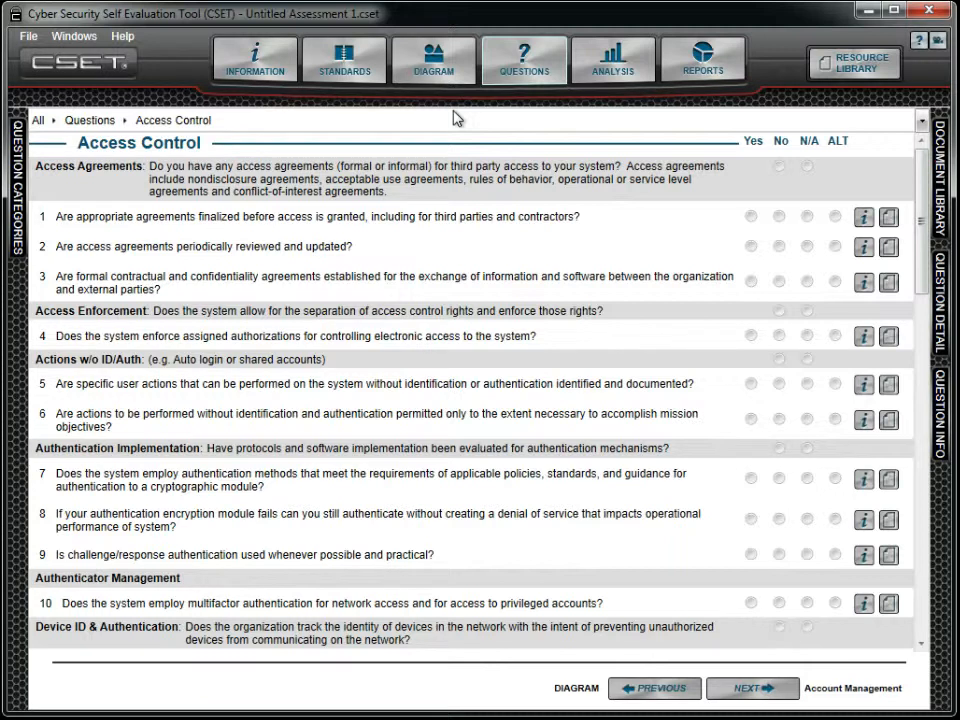
{"action": "left_click", "coordinate": [18, 160]}
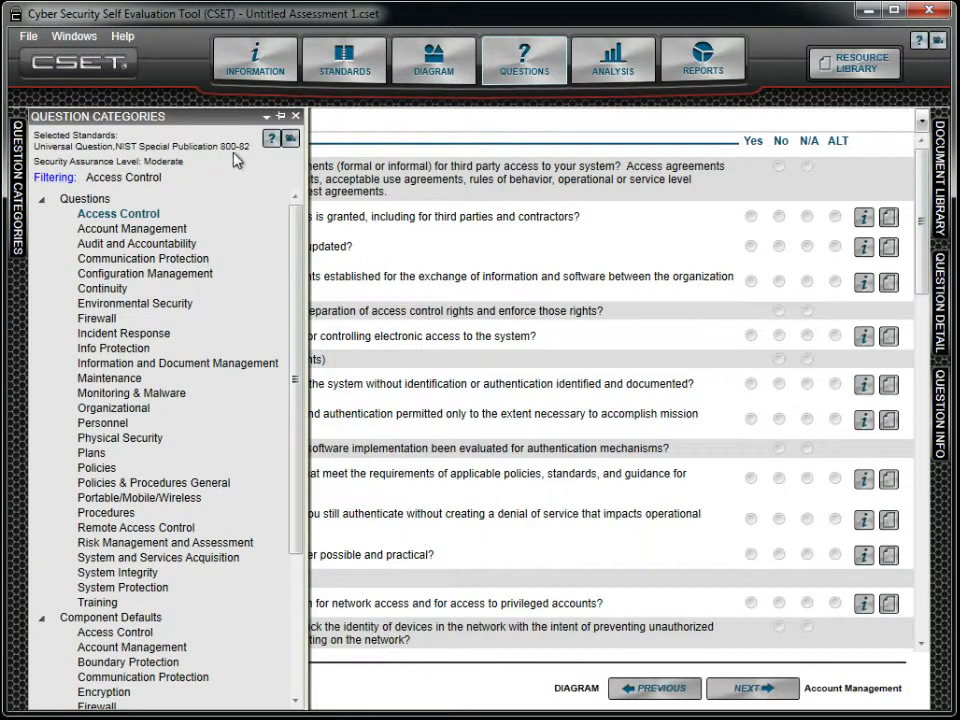
{"action": "left_click", "coordinate": [280, 117]}
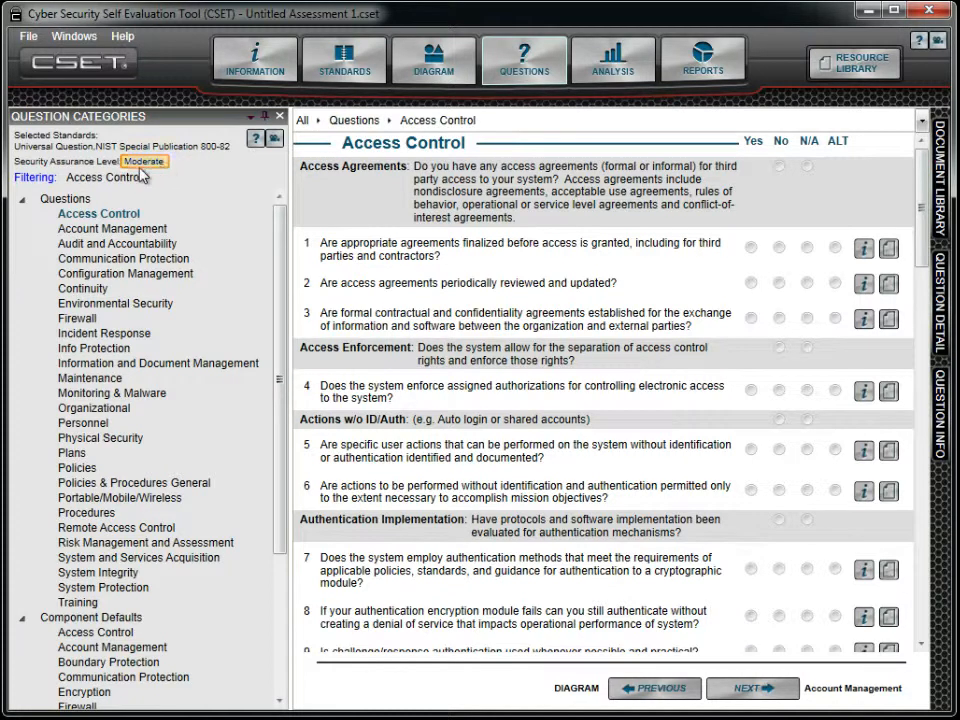
{"action": "left_click", "coordinate": [36, 180]}
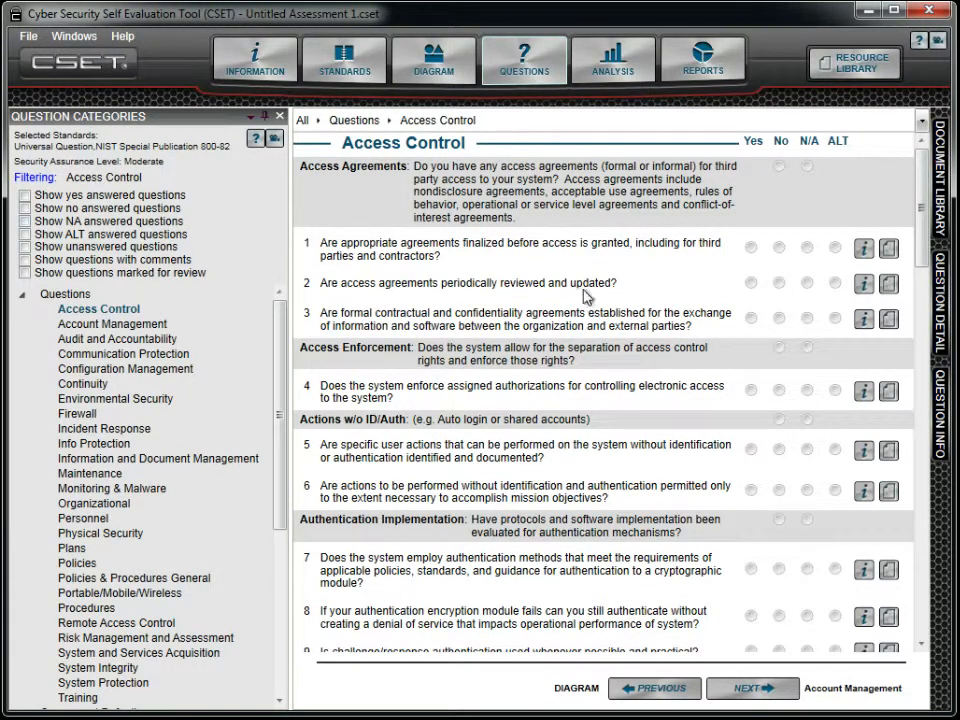
Mark Access Control question 1 for review, and test the filter for questions marked for review before clearing it
{"action": "left_click", "coordinate": [889, 250]}
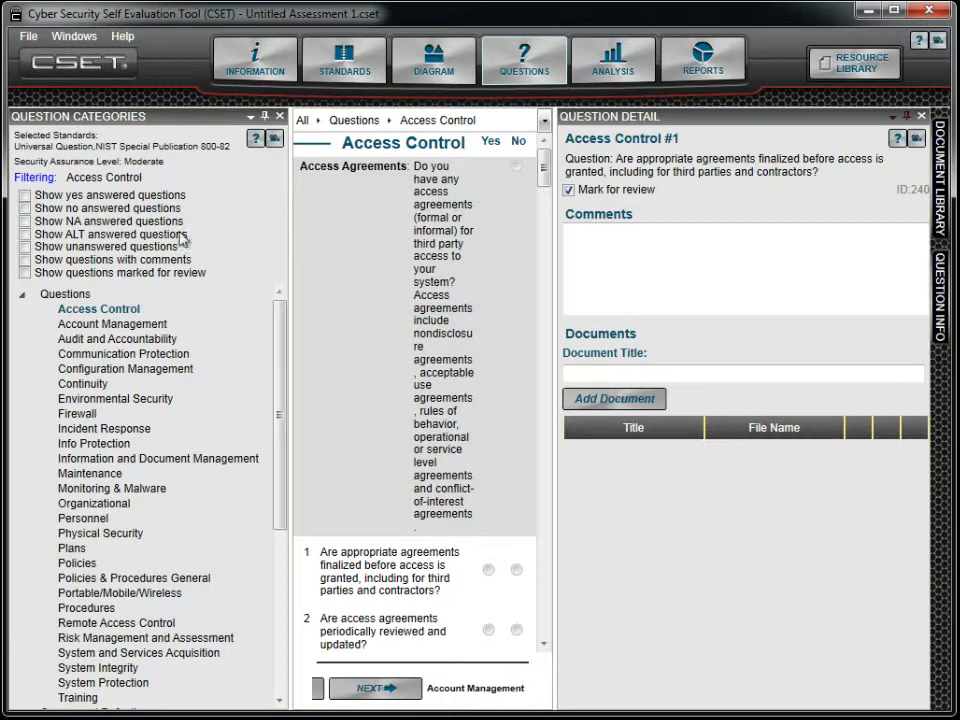
{"action": "left_click", "coordinate": [25, 273]}
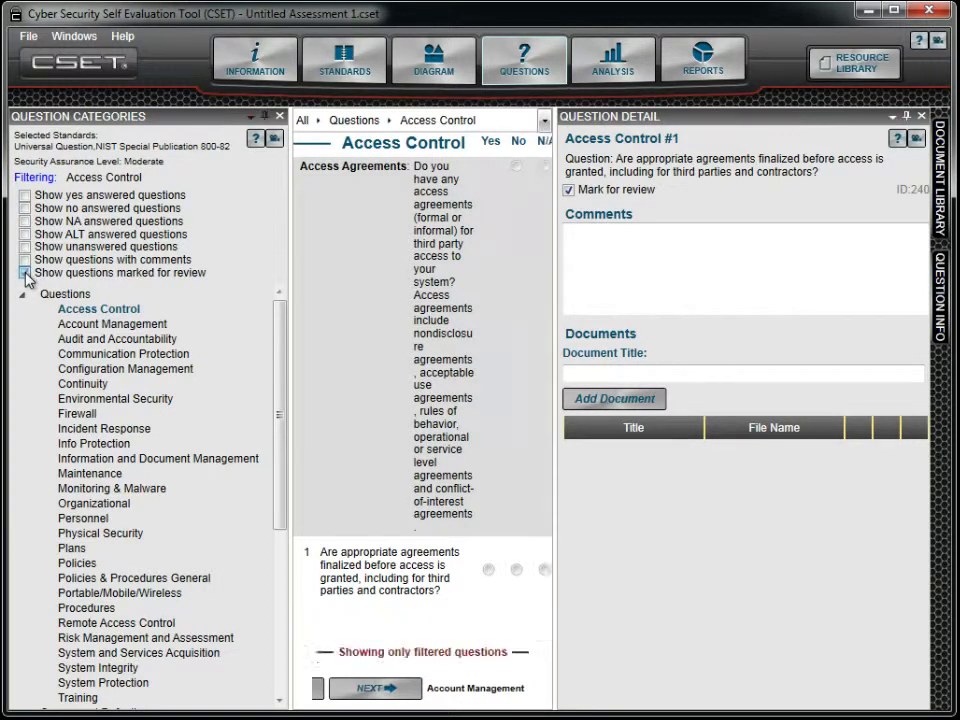
{"action": "left_click", "coordinate": [908, 117]}
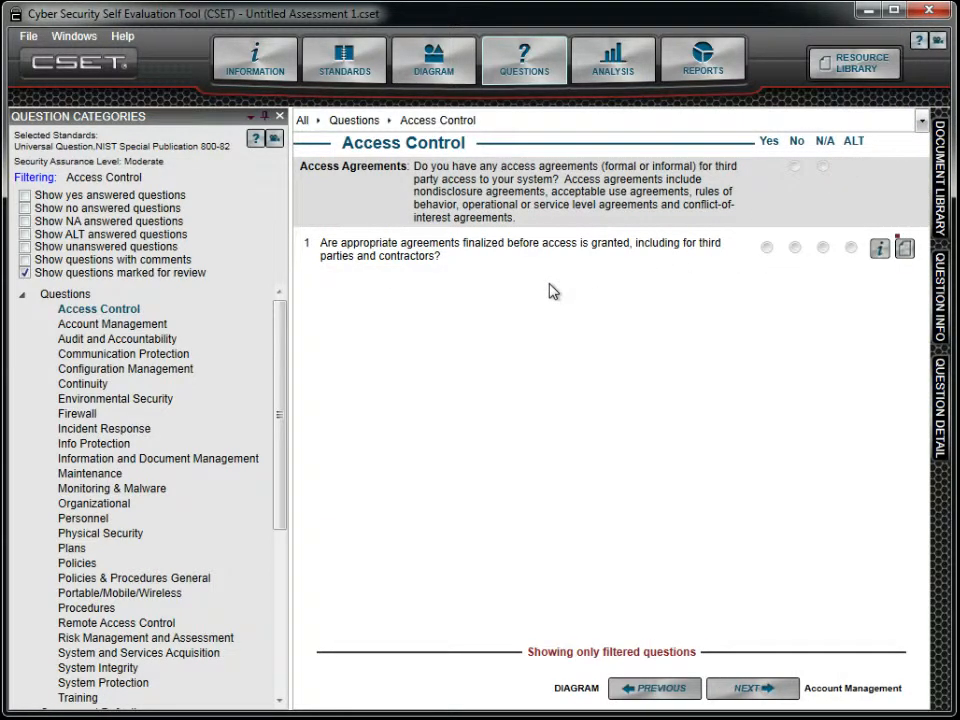
{"action": "left_click", "coordinate": [25, 273]}
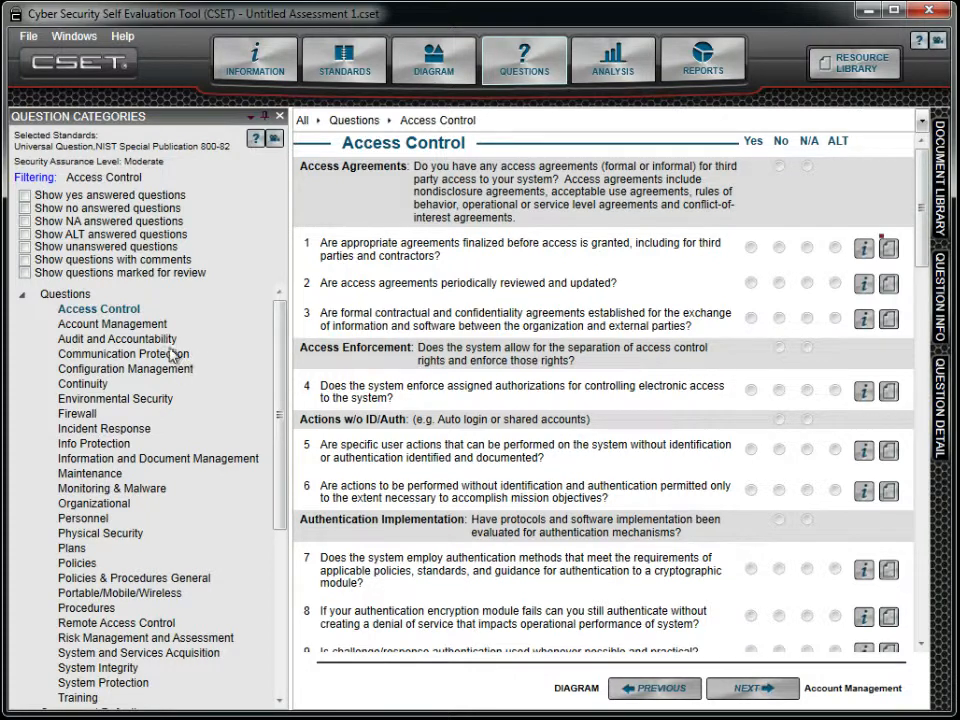
Show the Audit and Accountability questions and unpin the question categories
{"action": "left_click", "coordinate": [158, 340]}
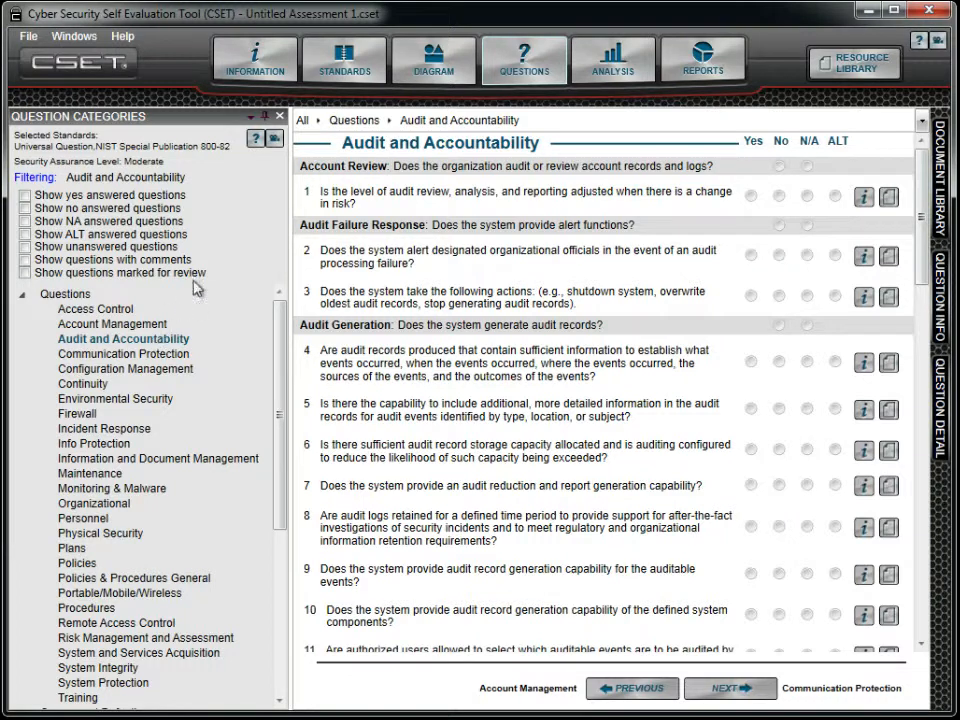
{"action": "left_click", "coordinate": [265, 117]}
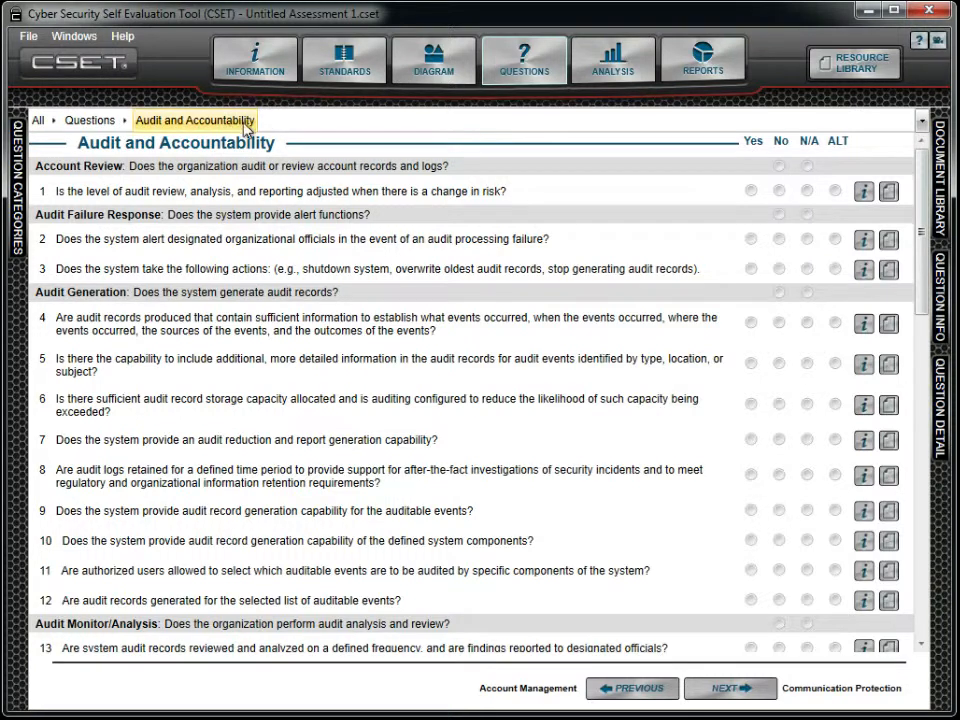
Browse the category choices in the question path and change the path to All\Questions\Personnel
{"action": "left_click", "coordinate": [125, 121]}
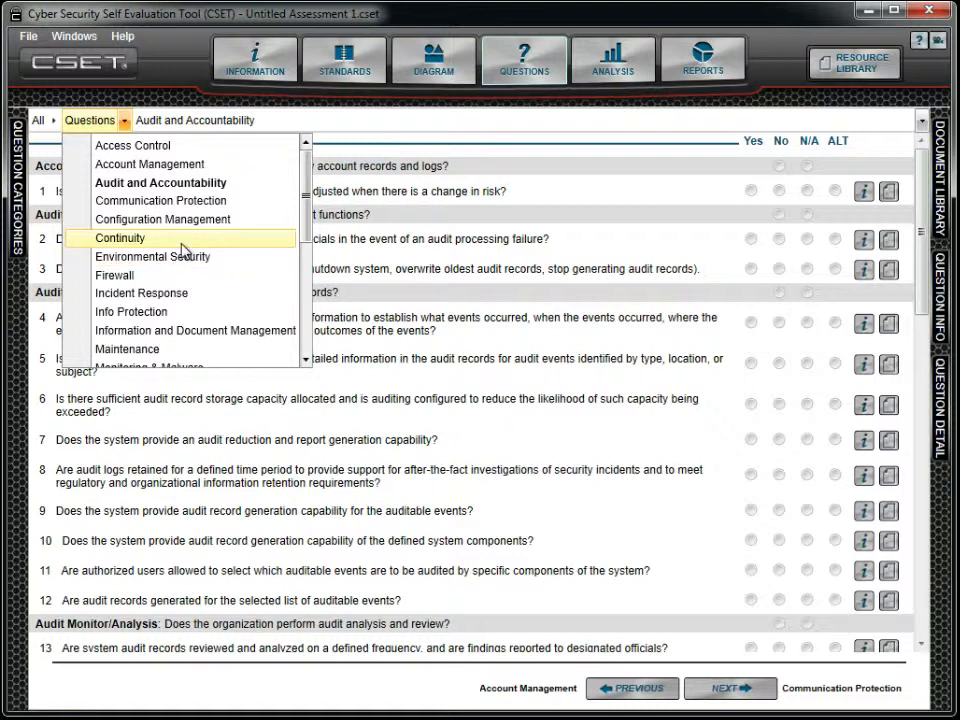
{"action": "left_click", "coordinate": [259, 124]}
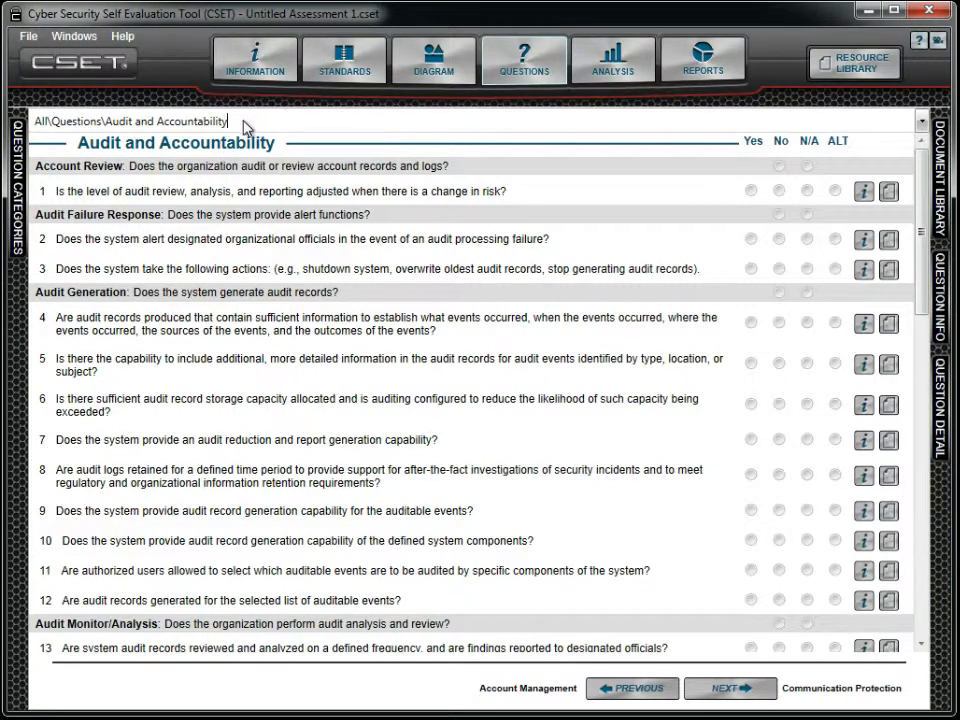
{"action": "left_click_drag", "start_coordinate": [200, 131], "coordinate": [108, 133]}
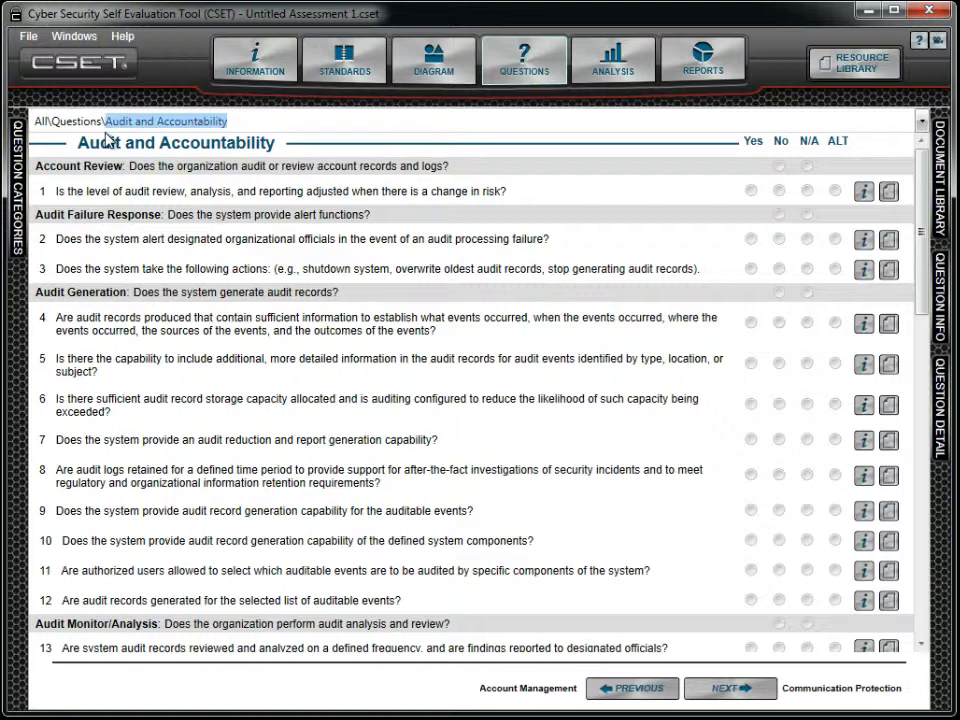
{"action": "type", "text": "Per"}
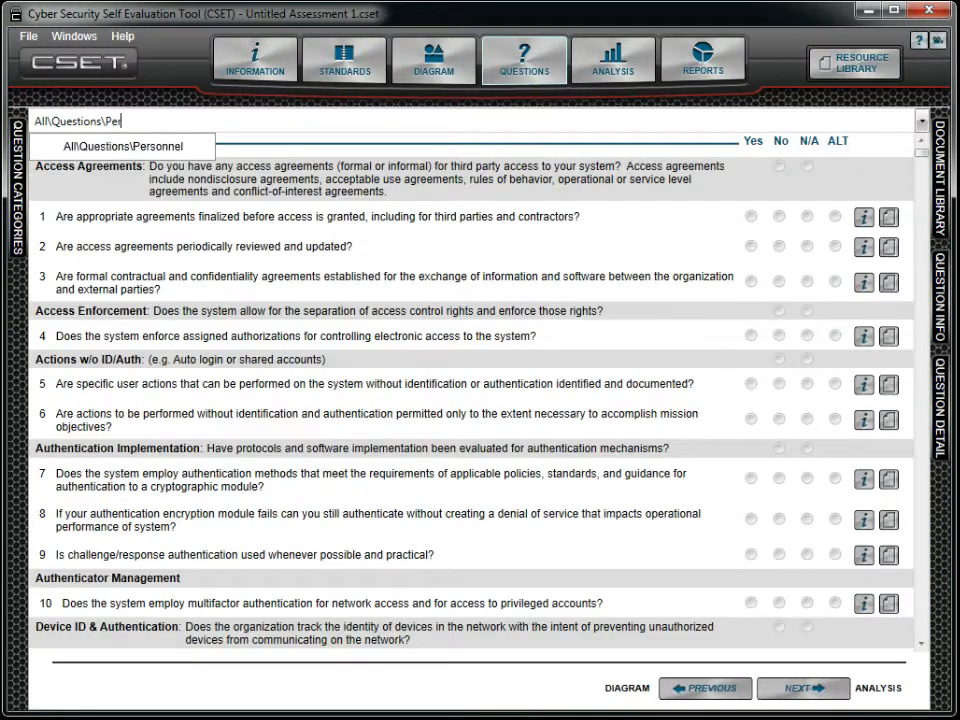
{"action": "type", "text": "sonnel"}
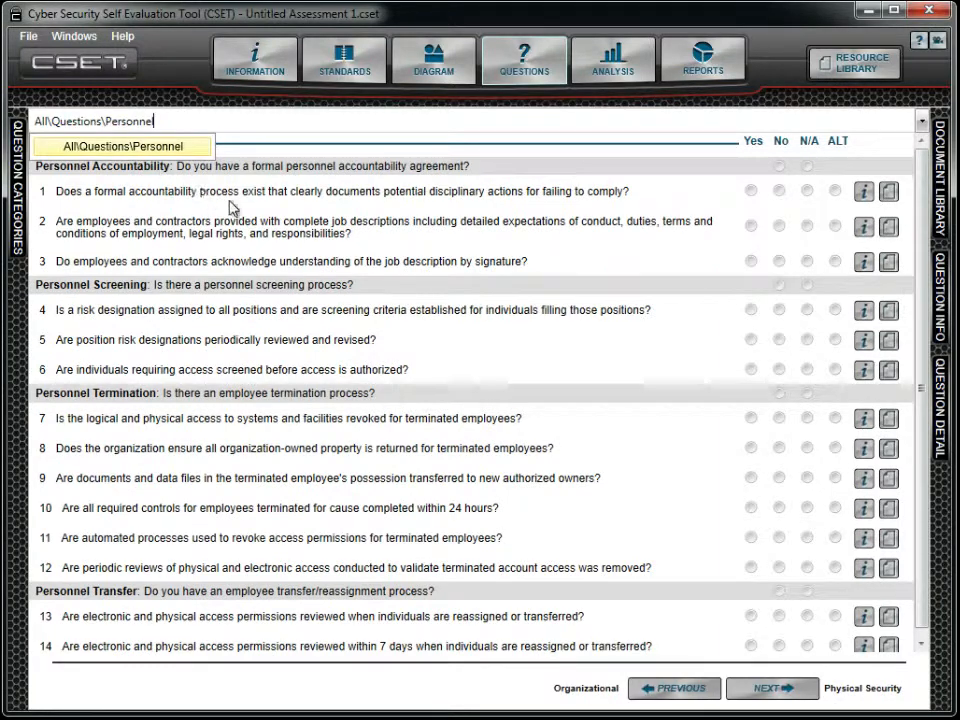
{"action": "key", "text": "Return"}
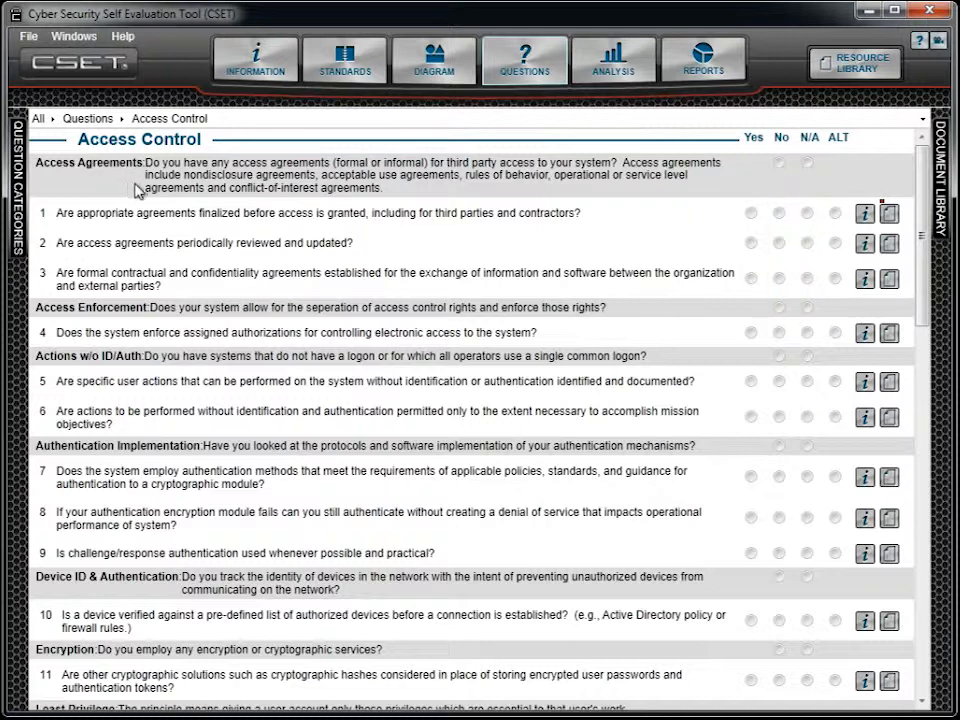
Mark the Access Agreements group as N/A and override its questions with 1 Yes, 2 No and 3 Yes
{"action": "left_click", "coordinate": [780, 164]}
{"action": "left_click", "coordinate": [807, 164]}
{"action": "left_click", "coordinate": [751, 215]}
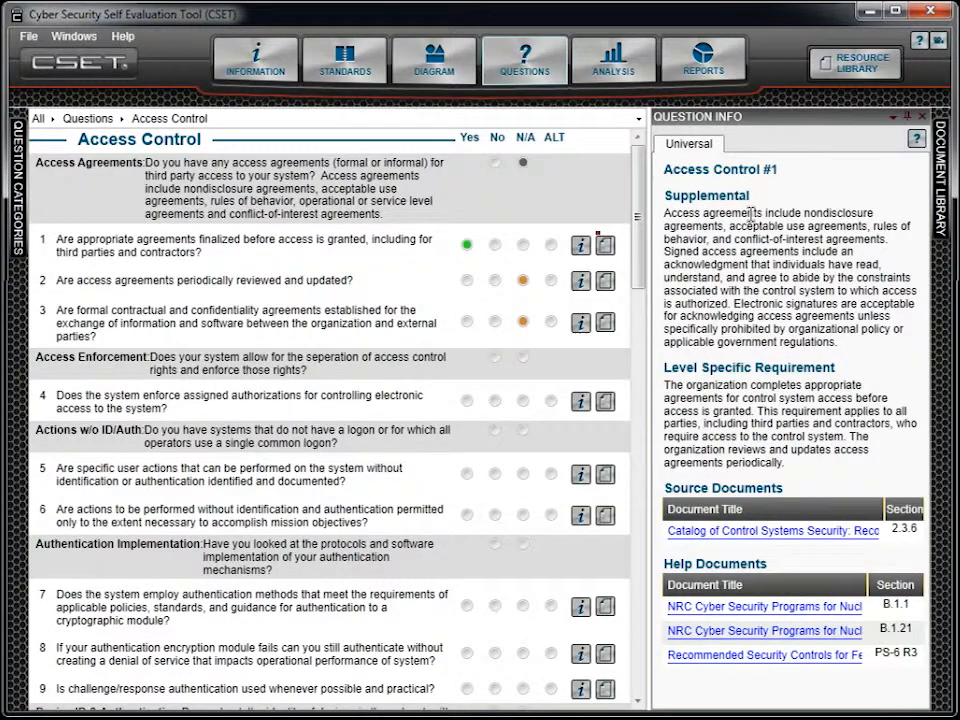
{"action": "left_click", "coordinate": [494, 281]}
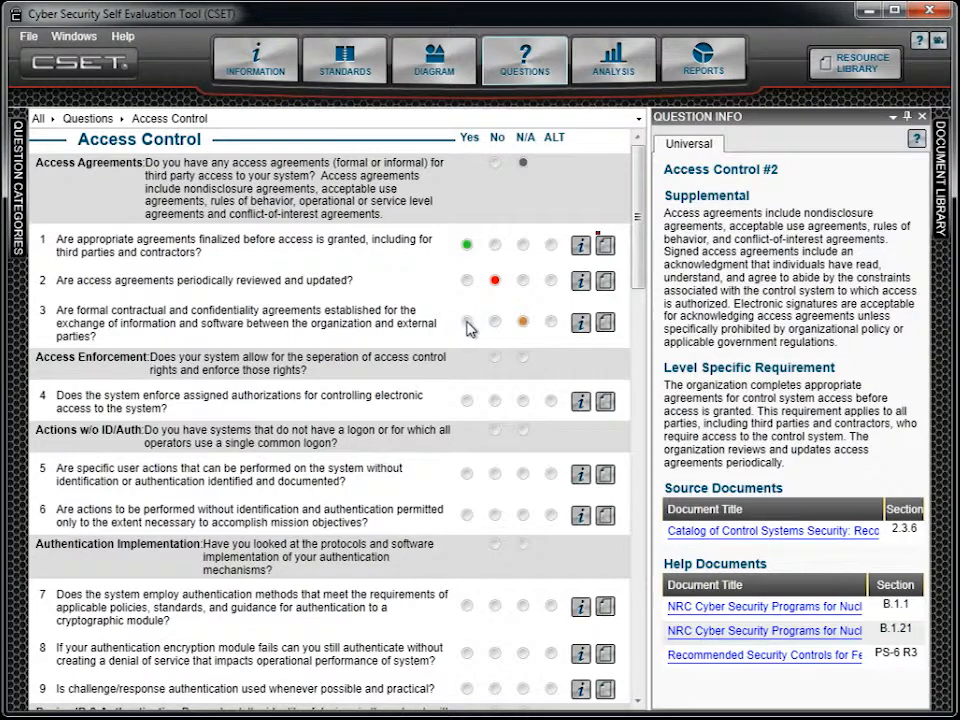
{"action": "left_click", "coordinate": [467, 323]}
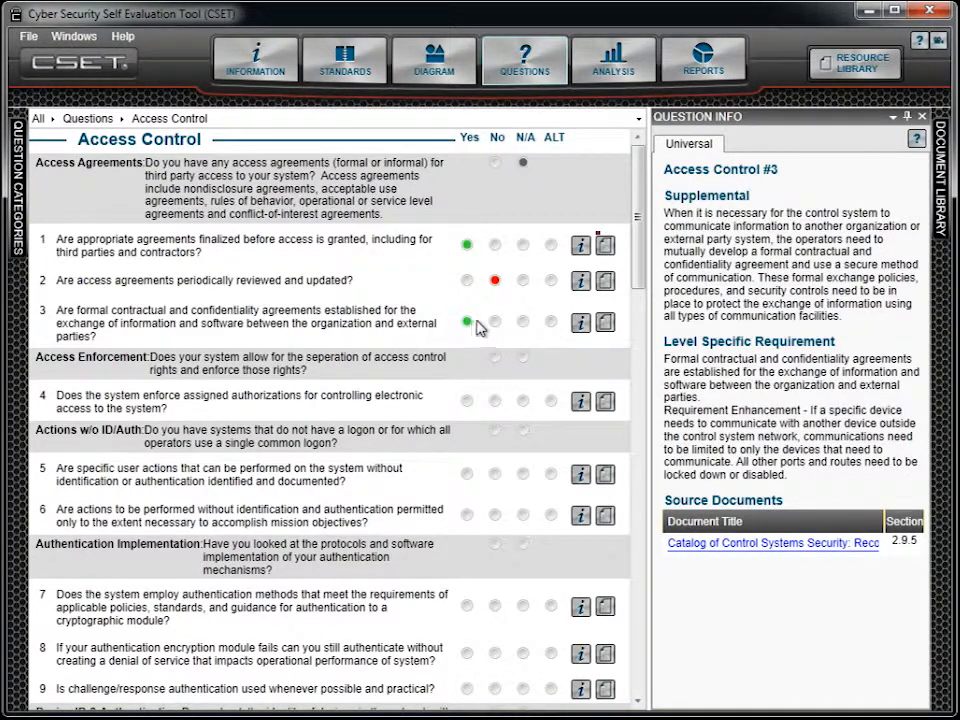
{"action": "left_click", "coordinate": [907, 116]}
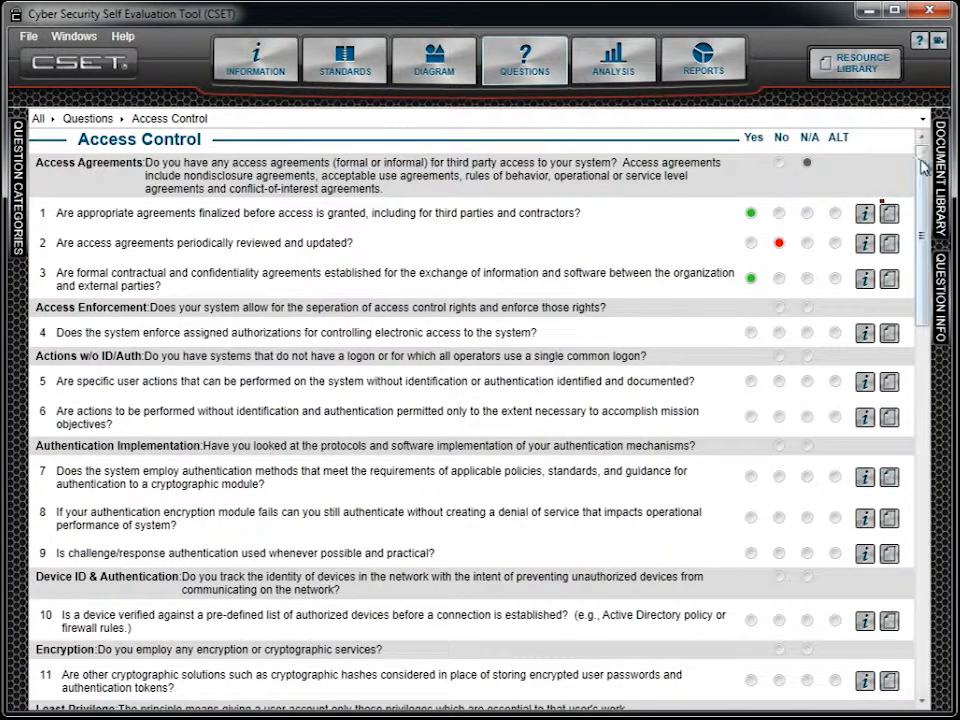
Answer the Authentication Implementation questions in Access Control: 7 Yes, 8 No and 9 Yes
{"action": "left_click_drag", "start_coordinate": [921, 167], "coordinate": [921, 263]}
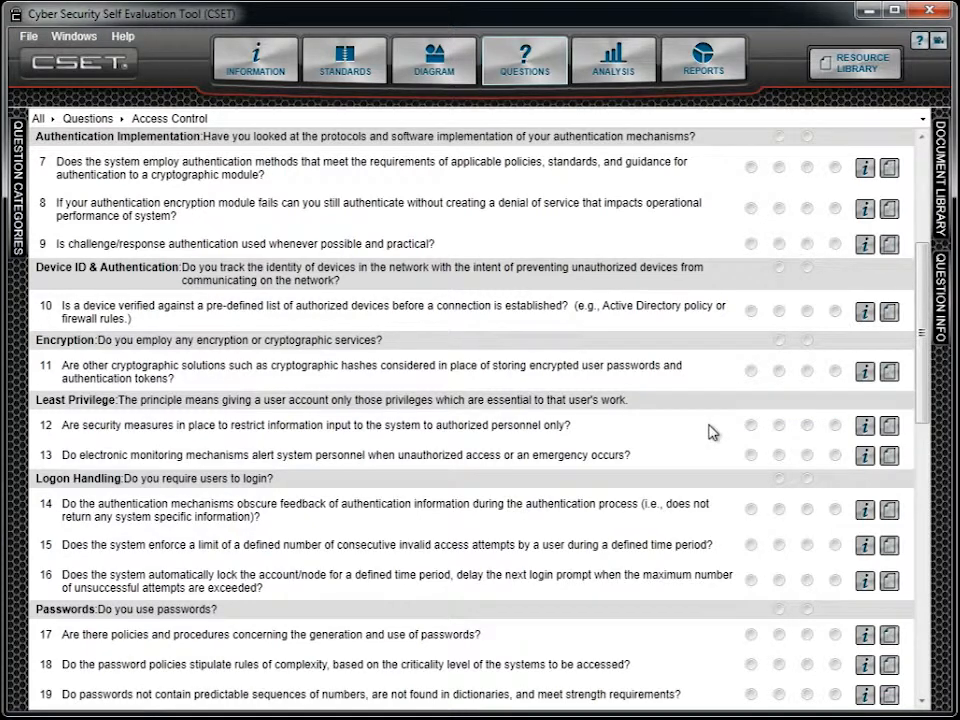
{"action": "scroll", "coordinate": [924, 320], "scroll_direction": "up", "scroll_amount": 5}
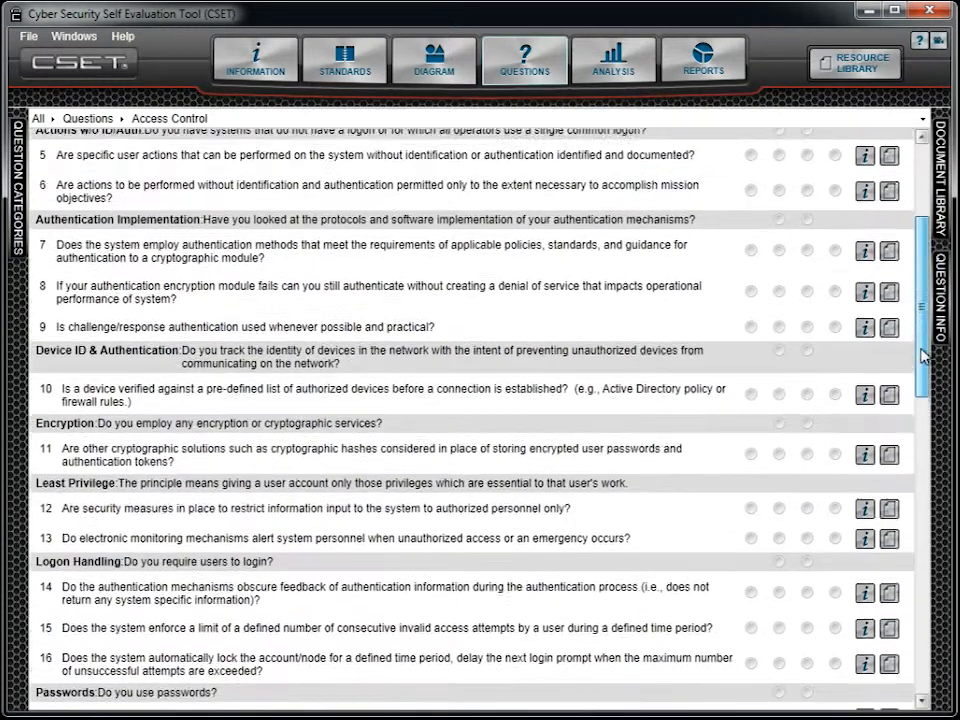
{"action": "left_click_drag", "start_coordinate": [926, 314], "coordinate": [926, 295]}
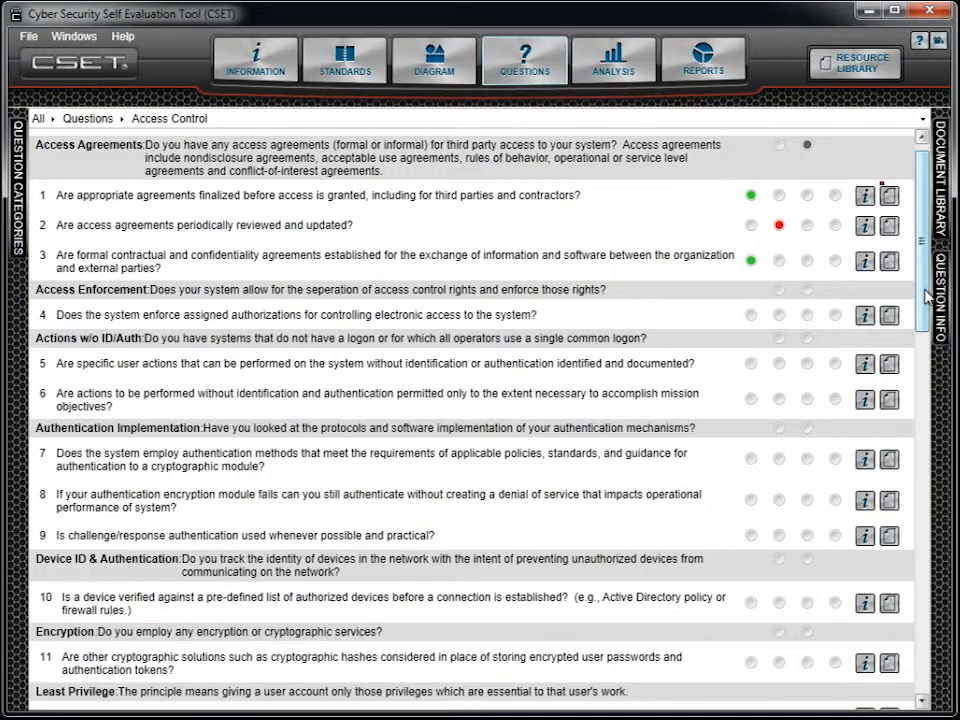
{"action": "left_click", "coordinate": [751, 460]}
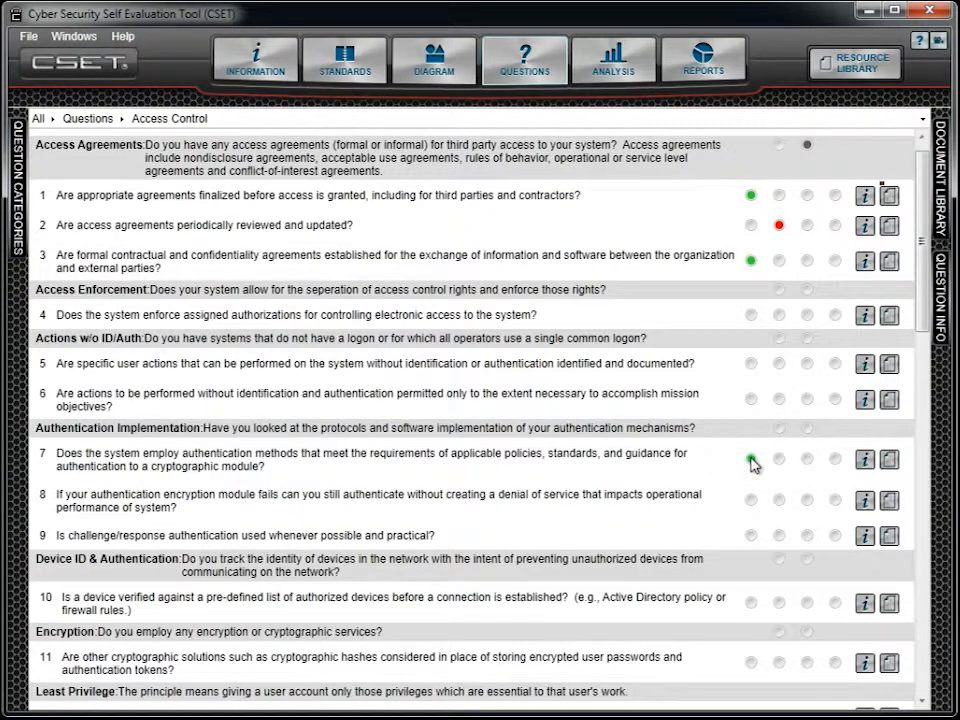
{"action": "left_click", "coordinate": [779, 500]}
{"action": "left_click", "coordinate": [750, 537]}
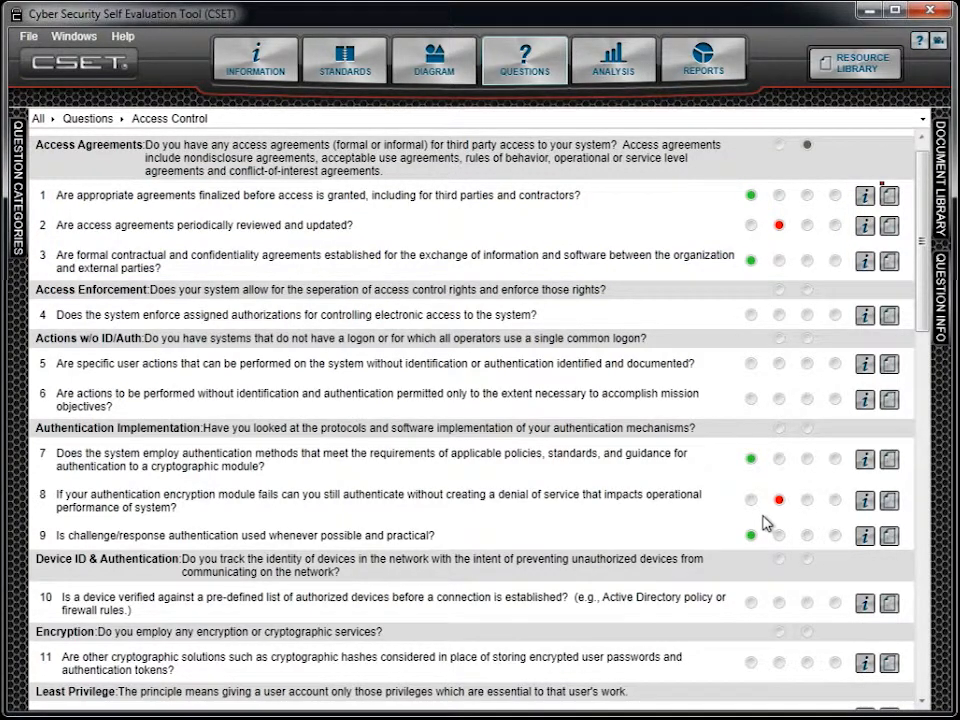
Open the question information for Access Control question 8
{"action": "scroll", "coordinate": [765, 523], "scroll_direction": "up", "scroll_amount": 1}
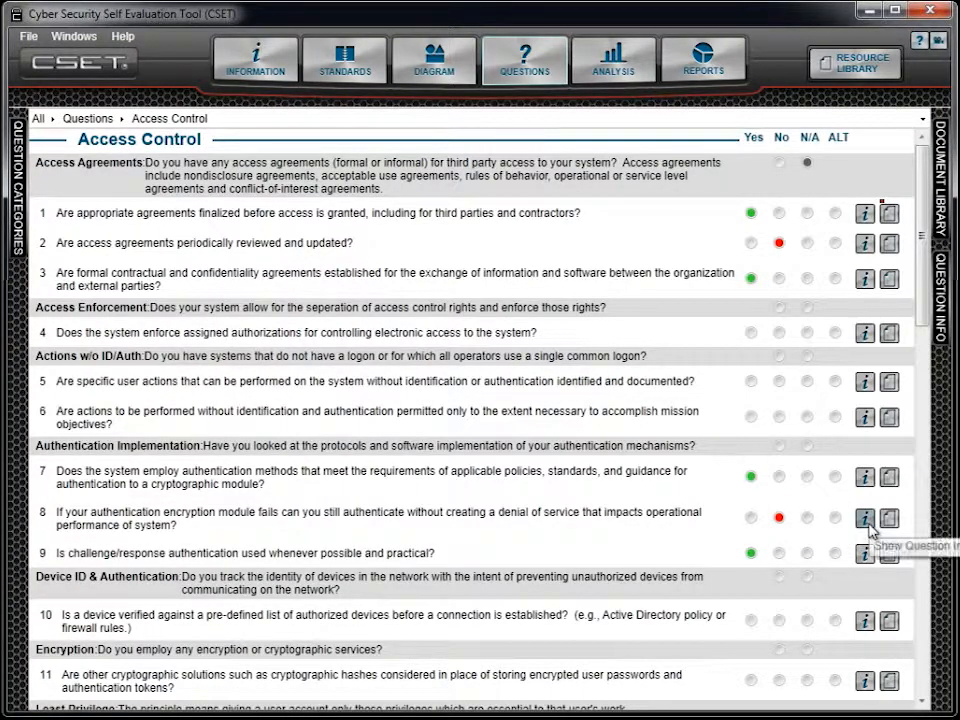
{"action": "left_click", "coordinate": [866, 520]}
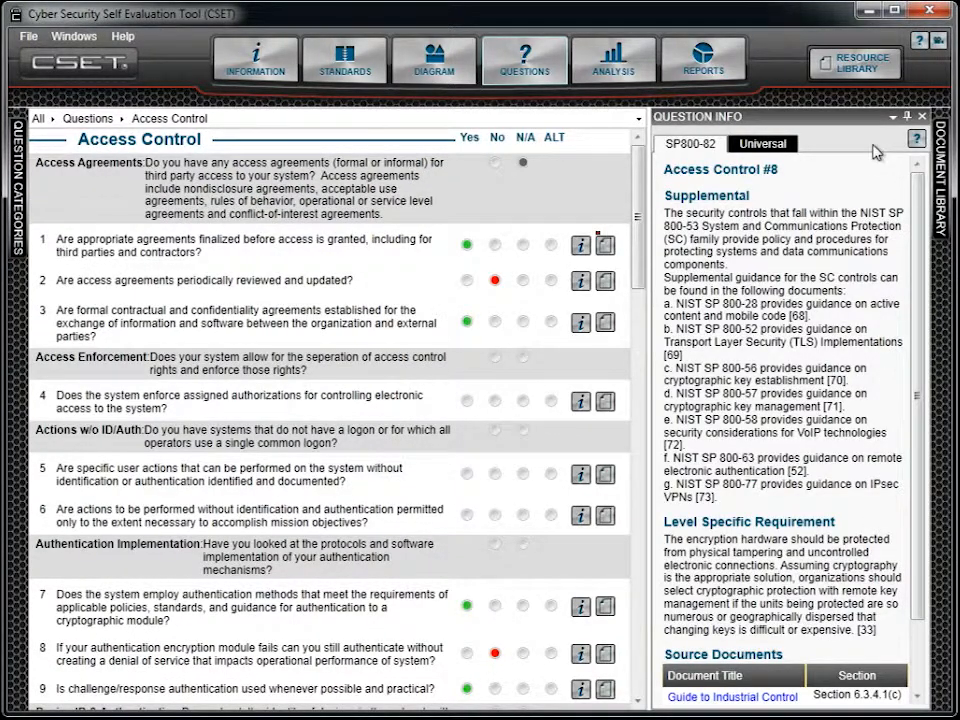
Collapse the question information and view the question detail of Access Control question 5
{"action": "left_click", "coordinate": [907, 117]}
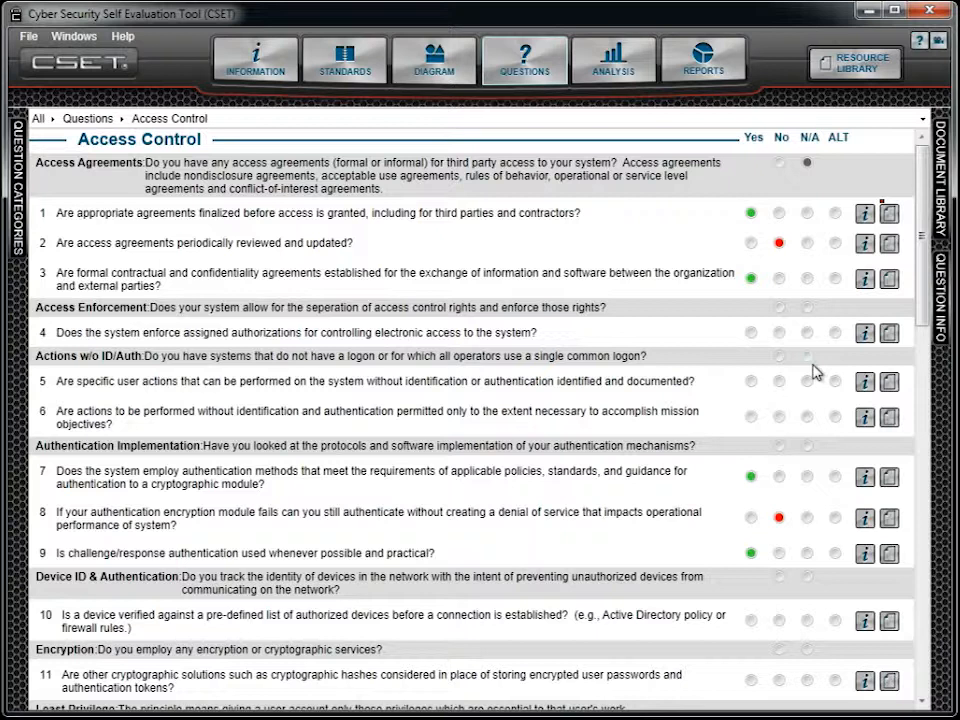
{"action": "left_click", "coordinate": [889, 386]}
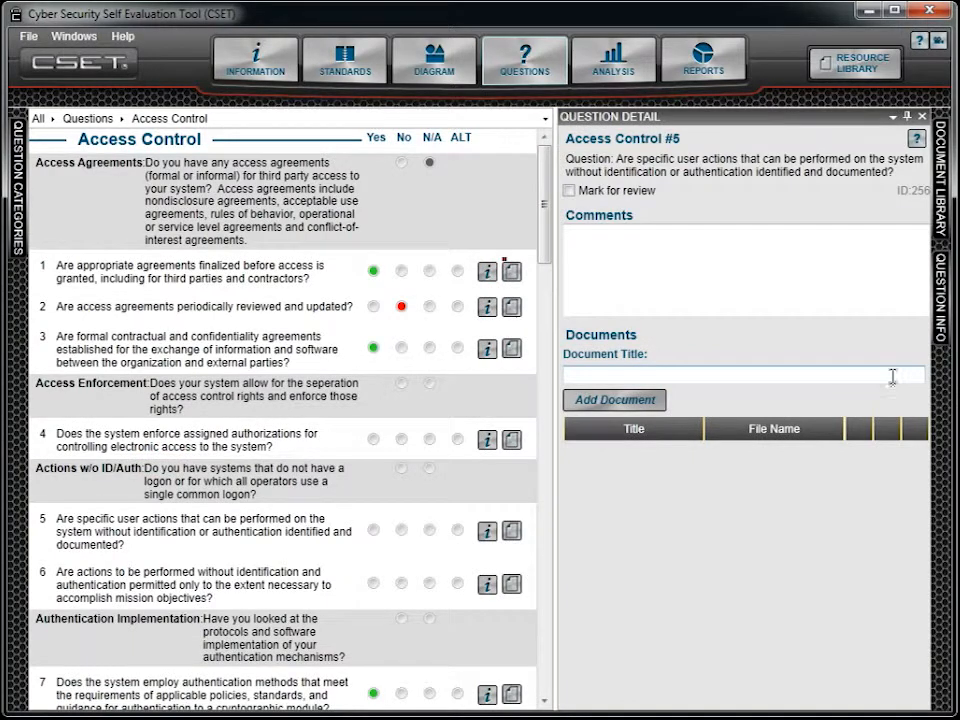
{"action": "left_click", "coordinate": [907, 117]}
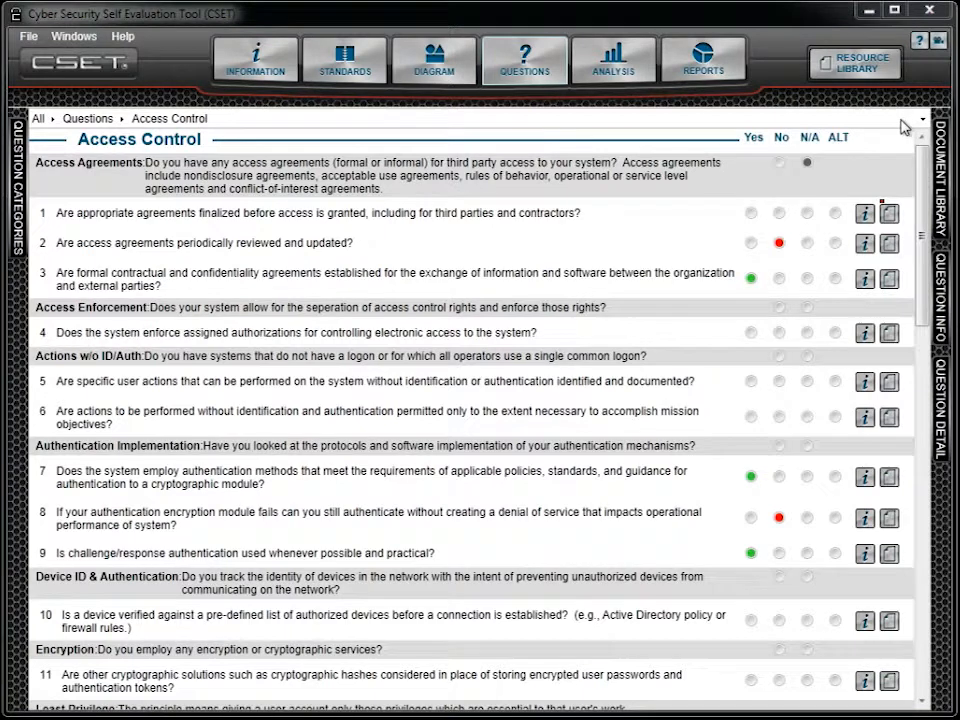
Answer Access Control question 1 as ALT with the justification "Different method description", and collapse the question detail
{"action": "left_click", "coordinate": [836, 222]}
{"action": "left_click", "coordinate": [657, 396]}
{"action": "type", "text": "Different method"}
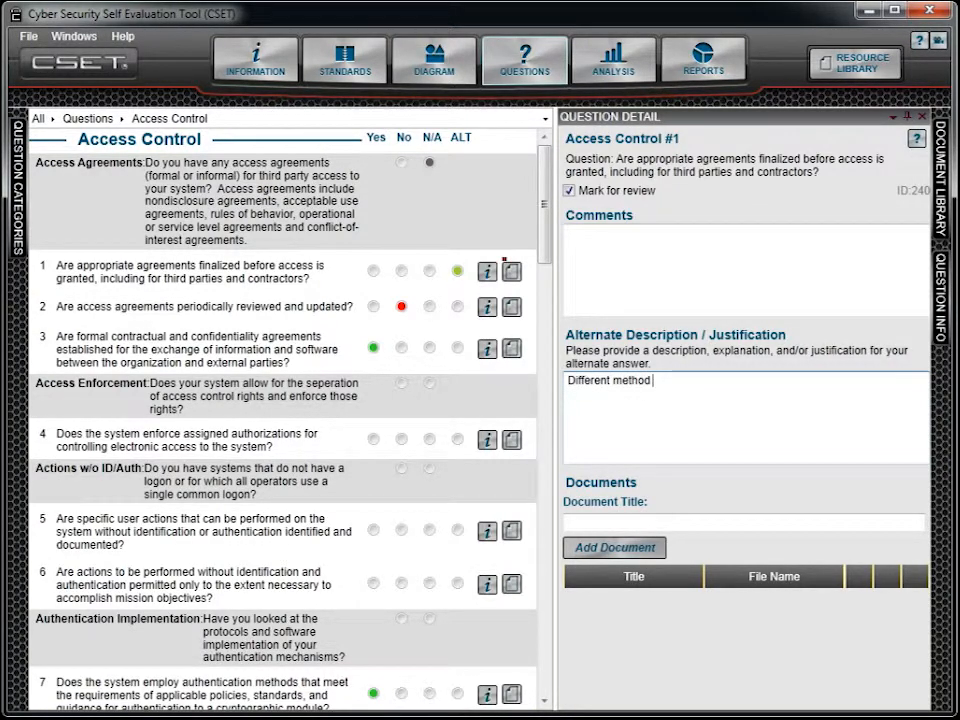
{"action": "type", "text": " description"}
{"action": "left_click", "coordinate": [906, 117]}
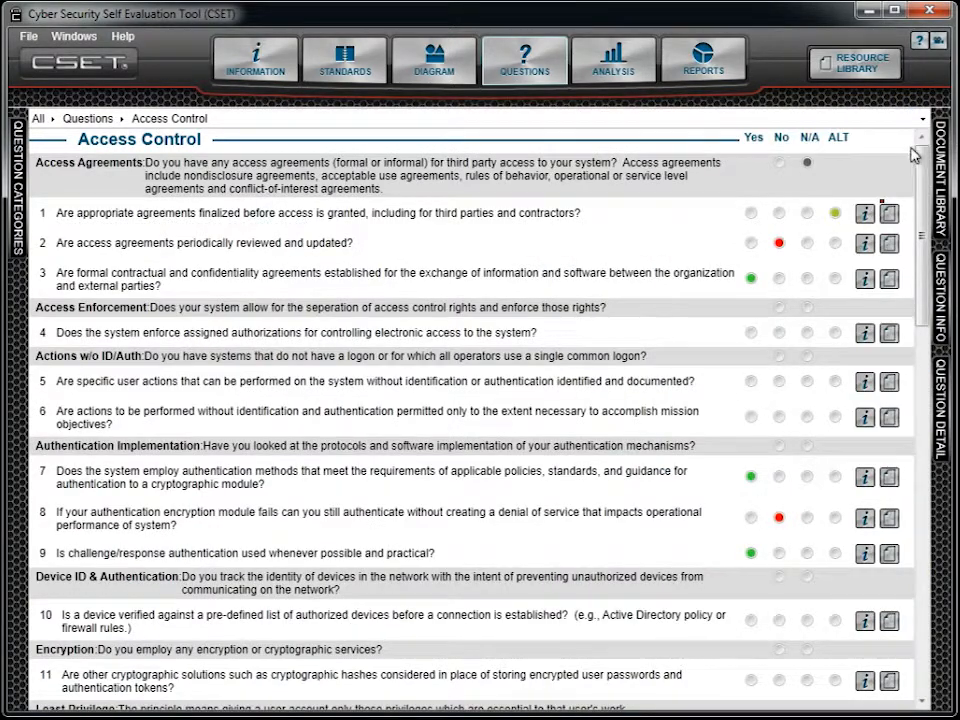
Go to the end of the Access Control questions and advance to the Account Management category
{"action": "left_click_drag", "start_coordinate": [913, 150], "coordinate": [910, 540]}
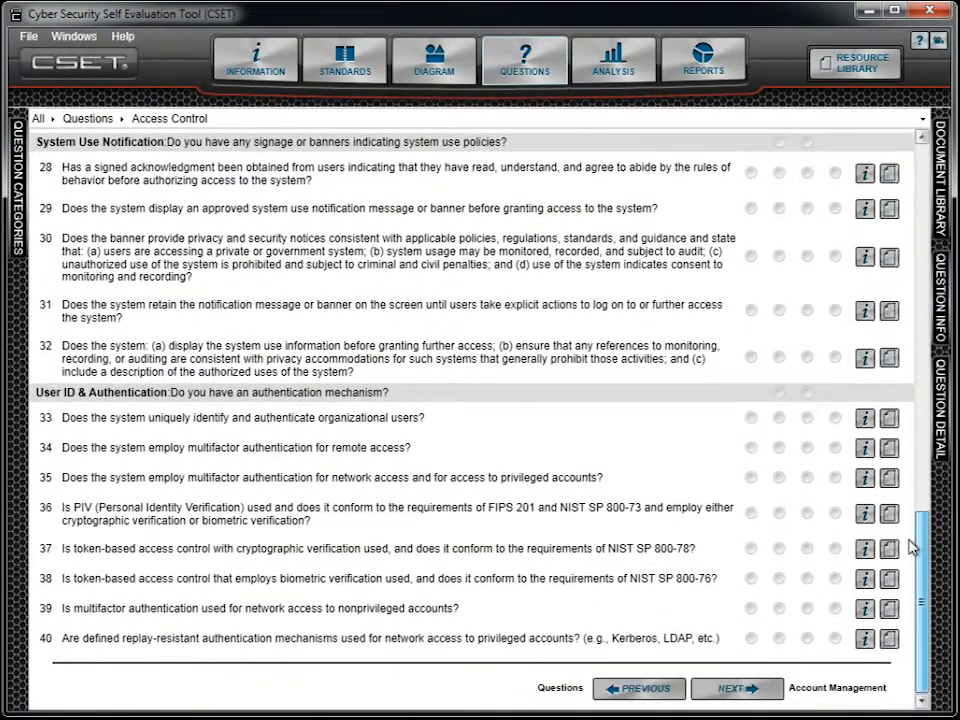
{"action": "left_click", "coordinate": [772, 700]}
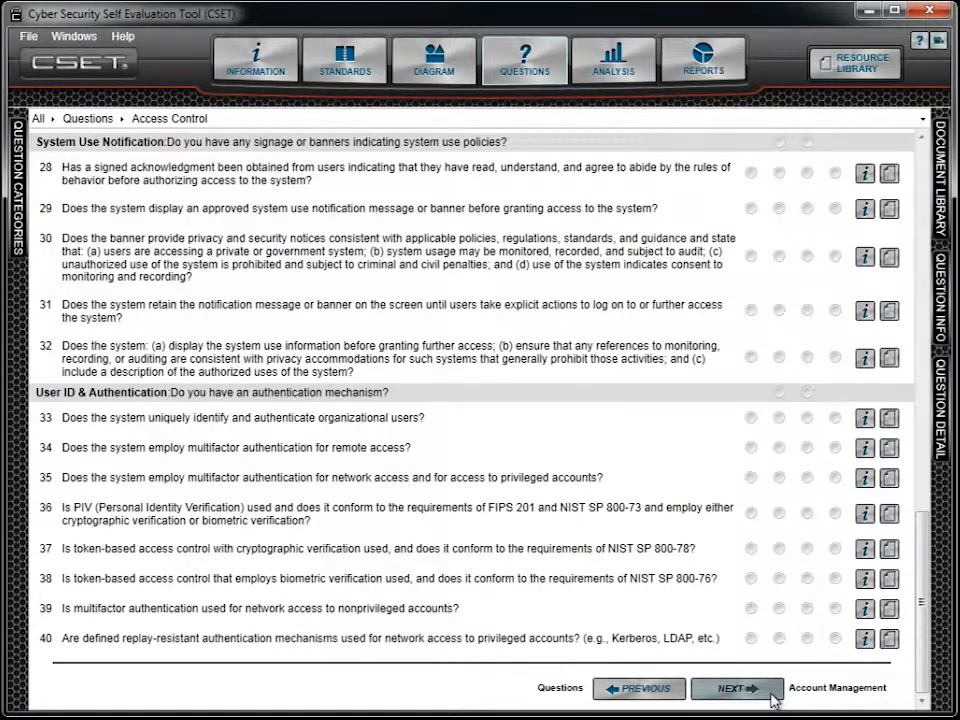
{"action": "left_click", "coordinate": [775, 698]}
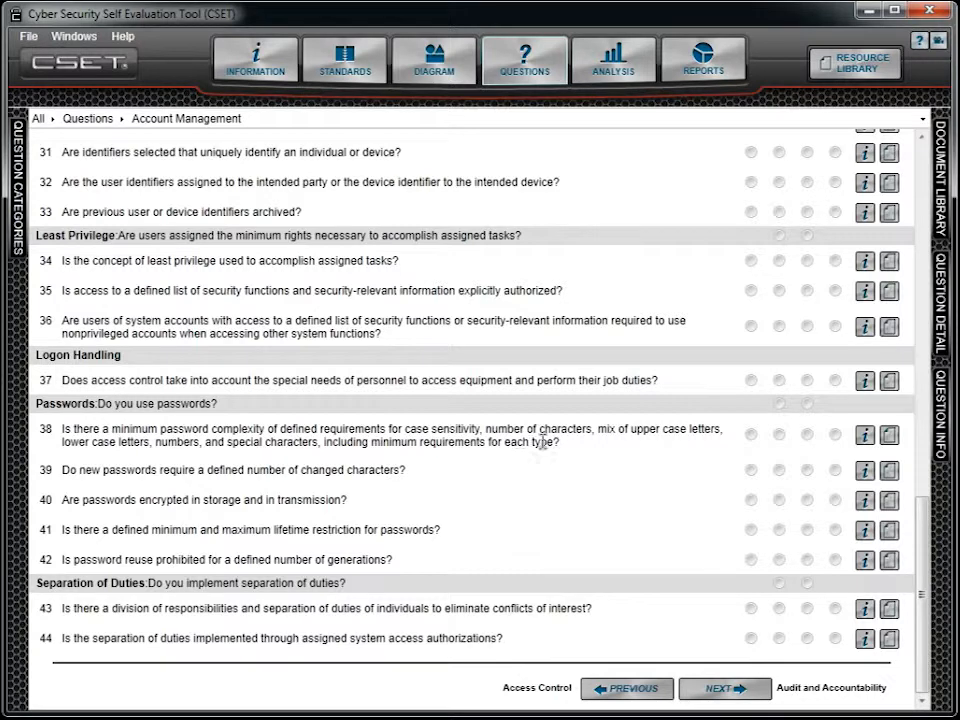
Set the assessment mode to Standard Requirements Based, add the NERC CIP-002 through CIP-009 Rev 4 standard and open the resulting questions
{"action": "left_click", "coordinate": [375, 71]}
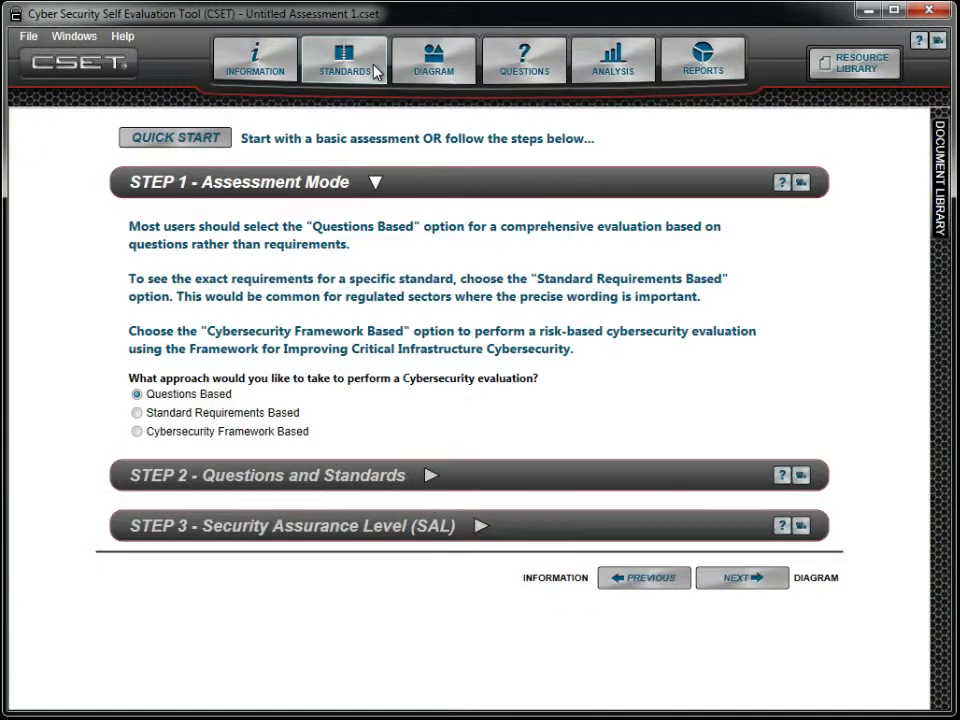
{"action": "left_click", "coordinate": [137, 413]}
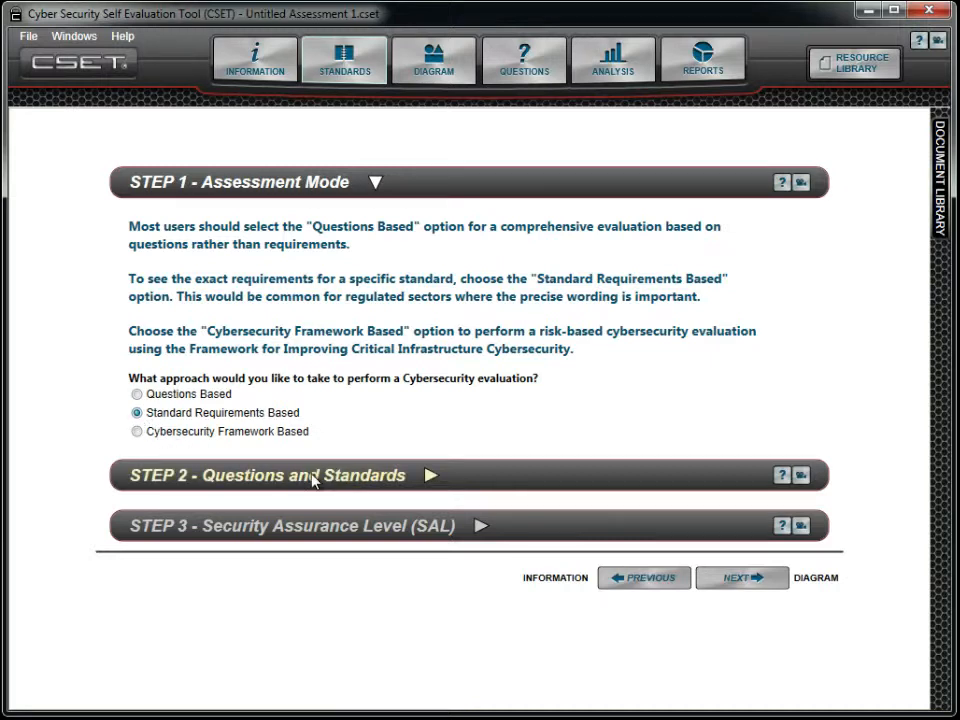
{"action": "left_click", "coordinate": [457, 480]}
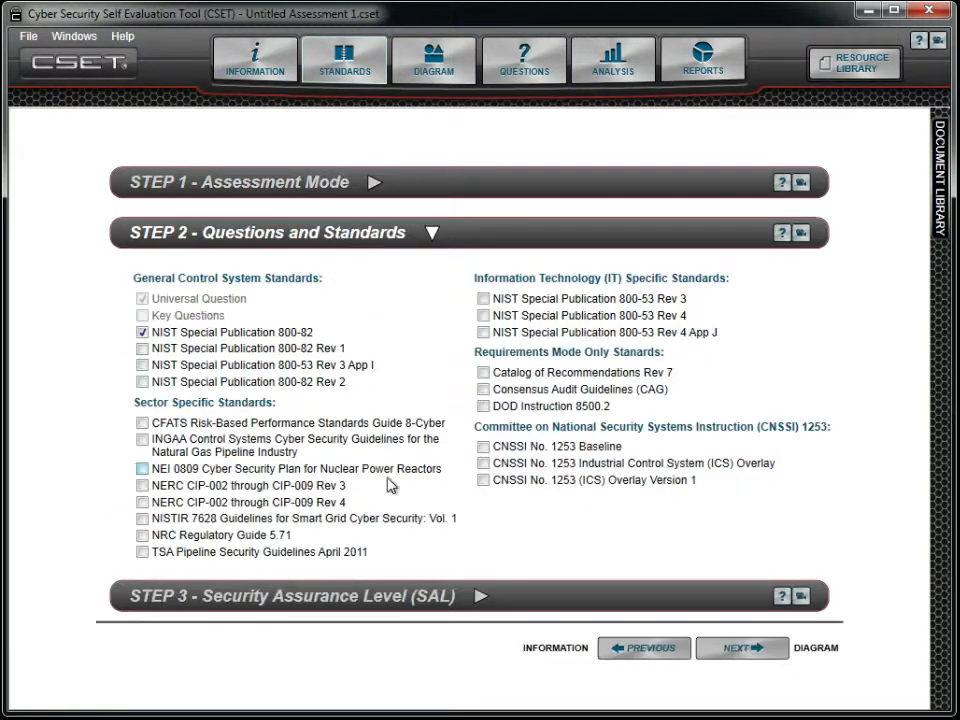
{"action": "left_click", "coordinate": [148, 504]}
{"action": "left_click", "coordinate": [546, 70]}
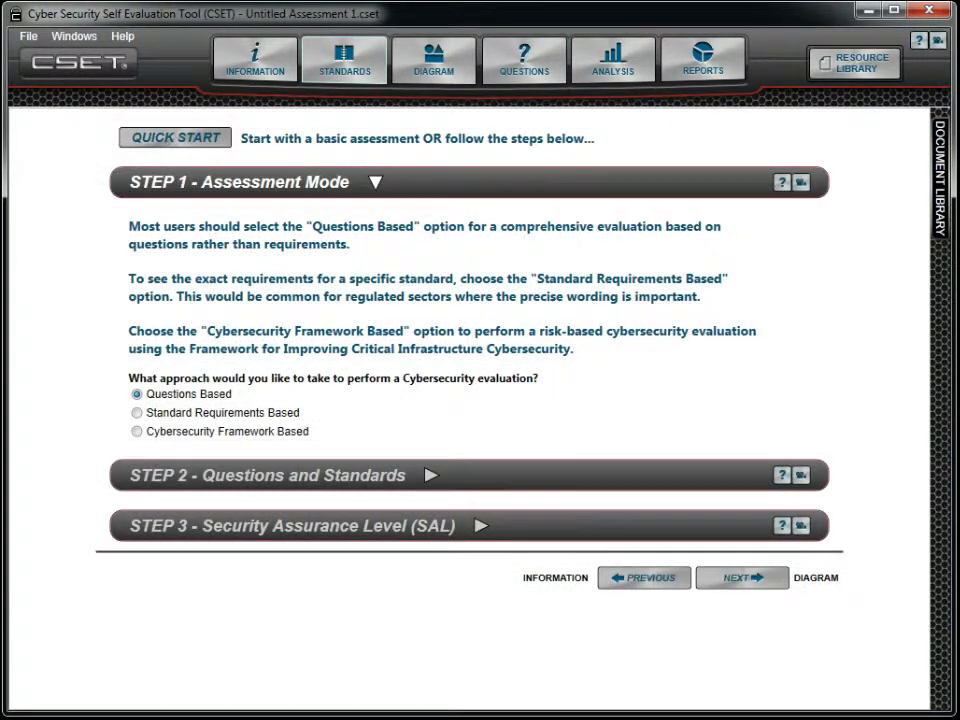
Switch the assessment mode to Cybersecurity Framework Based and look through the path choices of its Asset Management questions
{"action": "left_click", "coordinate": [137, 432]}
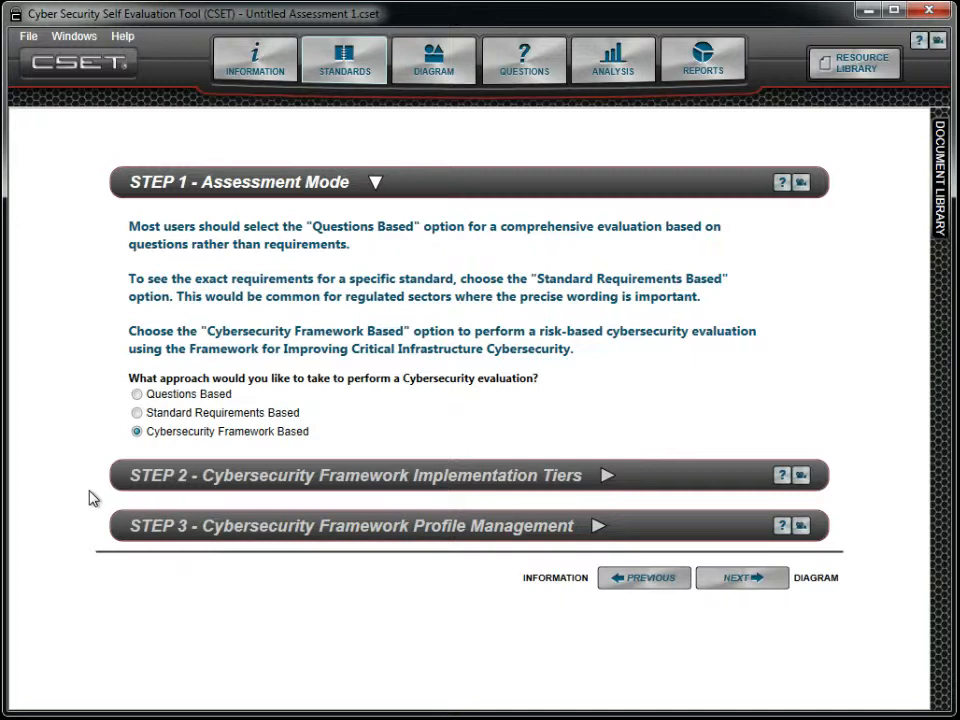
{"action": "left_click", "coordinate": [540, 76]}
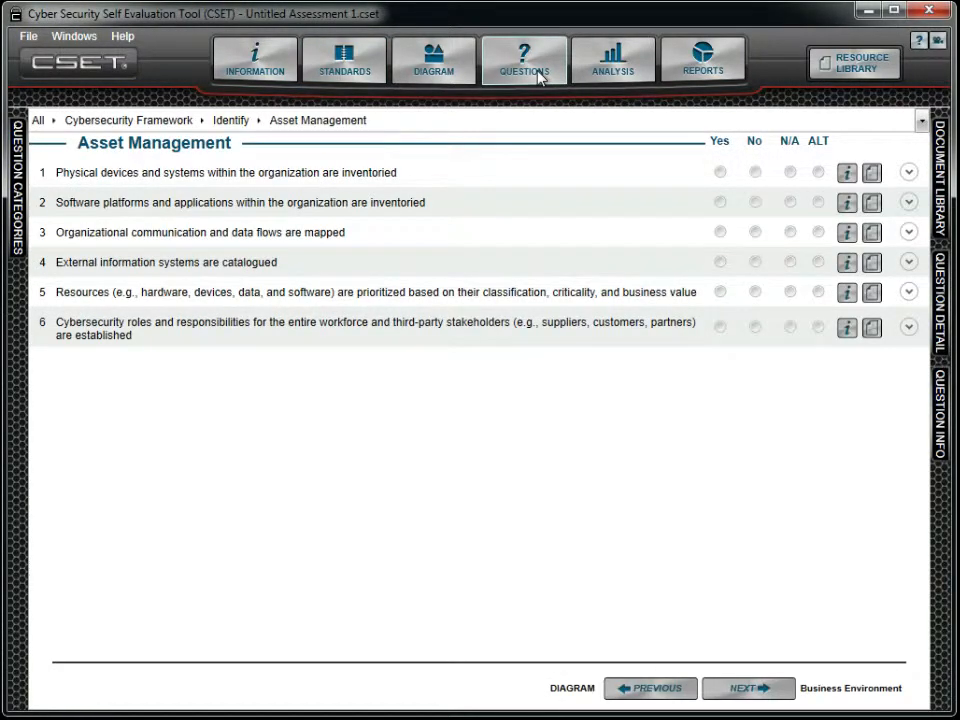
{"action": "left_click", "coordinate": [921, 121]}
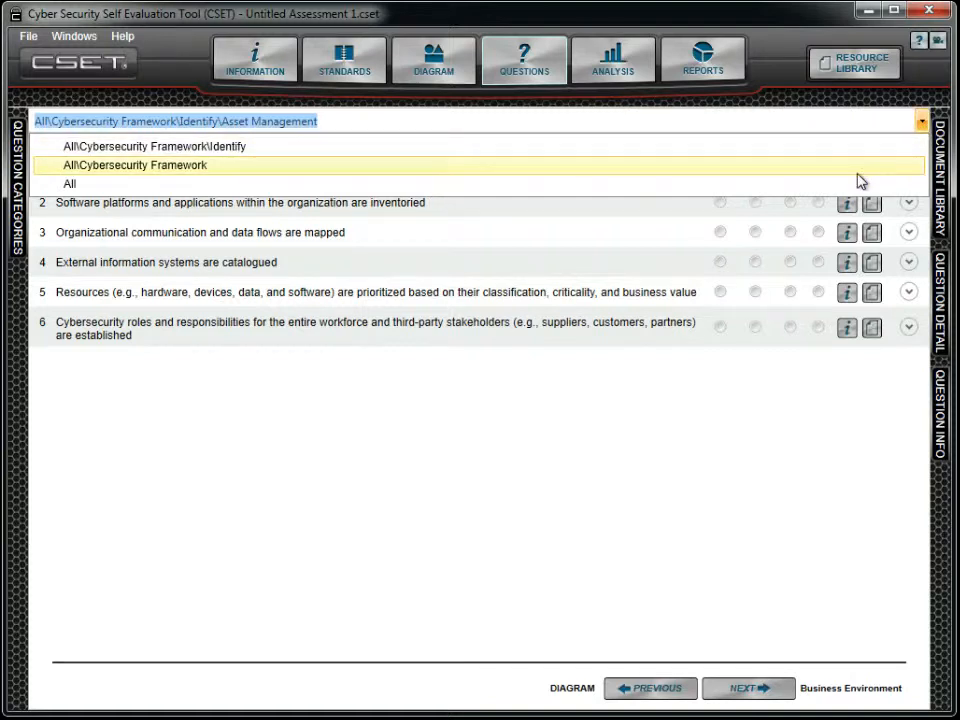
{"action": "left_click", "coordinate": [648, 358]}
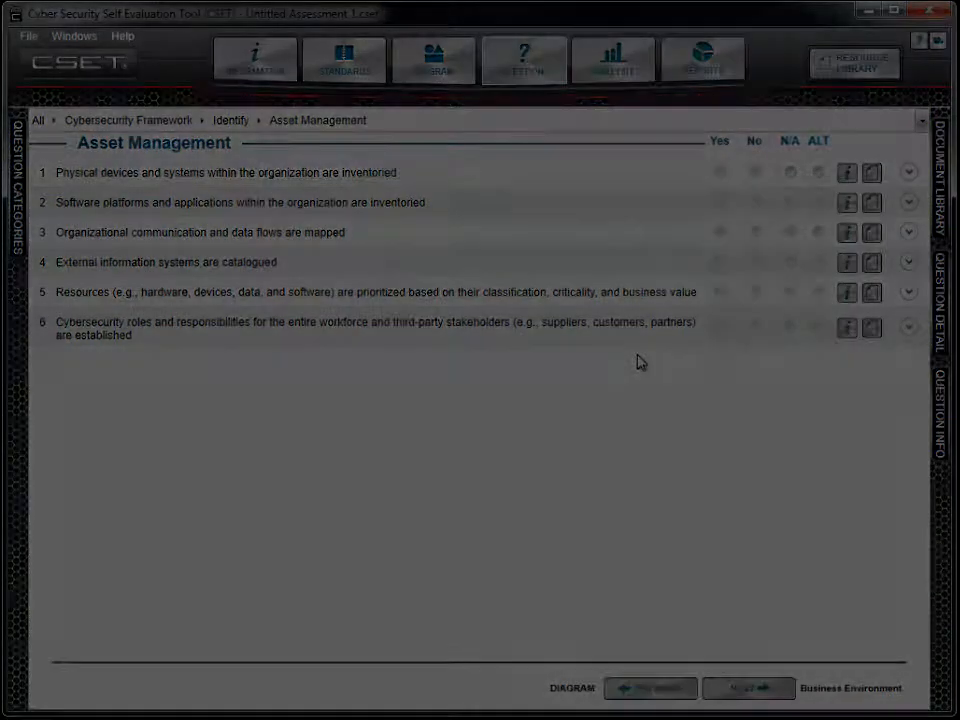